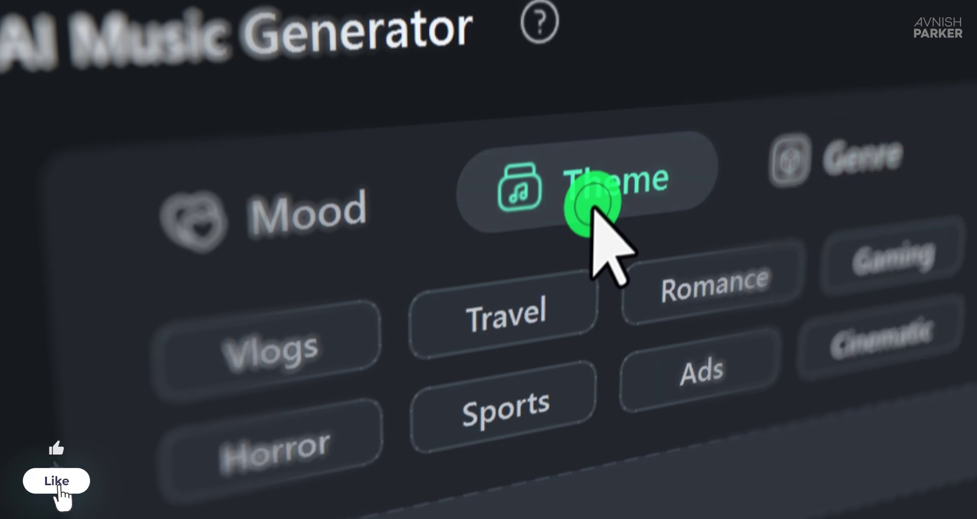
click(432, 327)
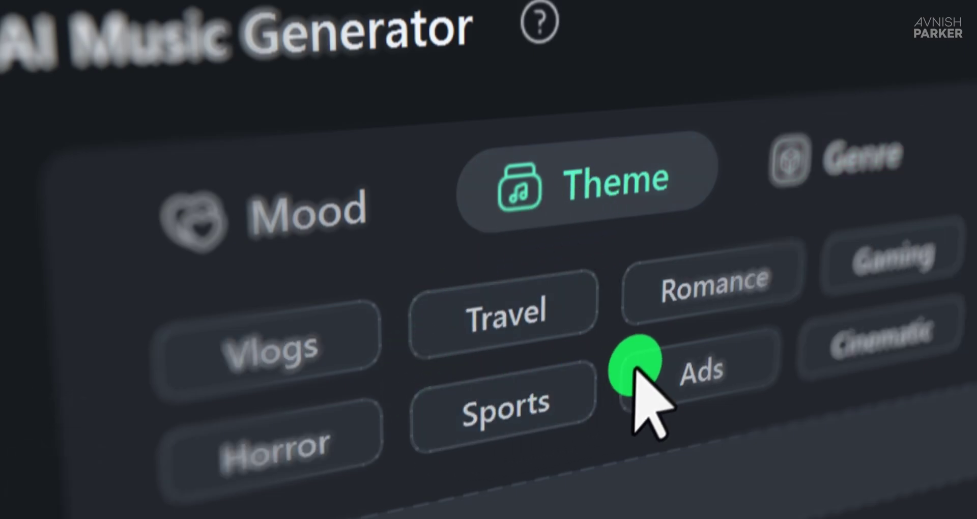
click(325, 347)
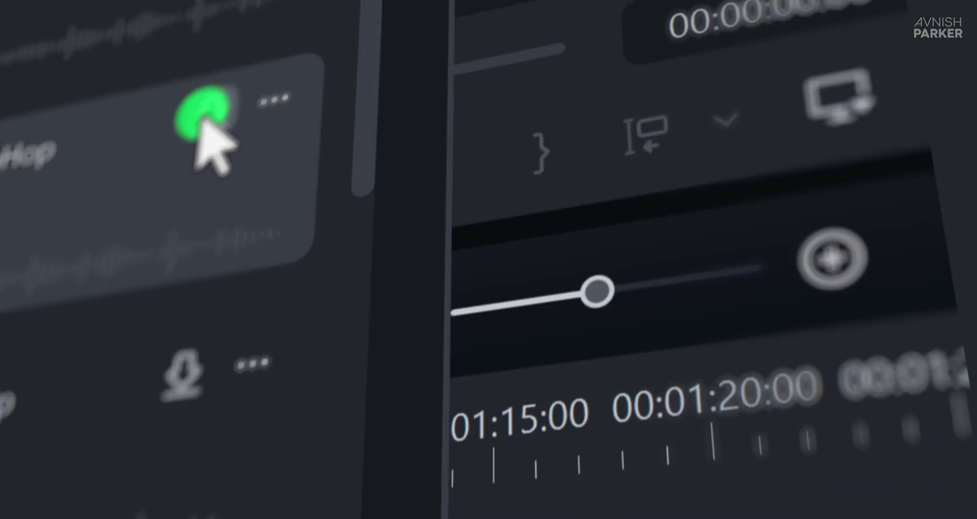
click(490, 301)
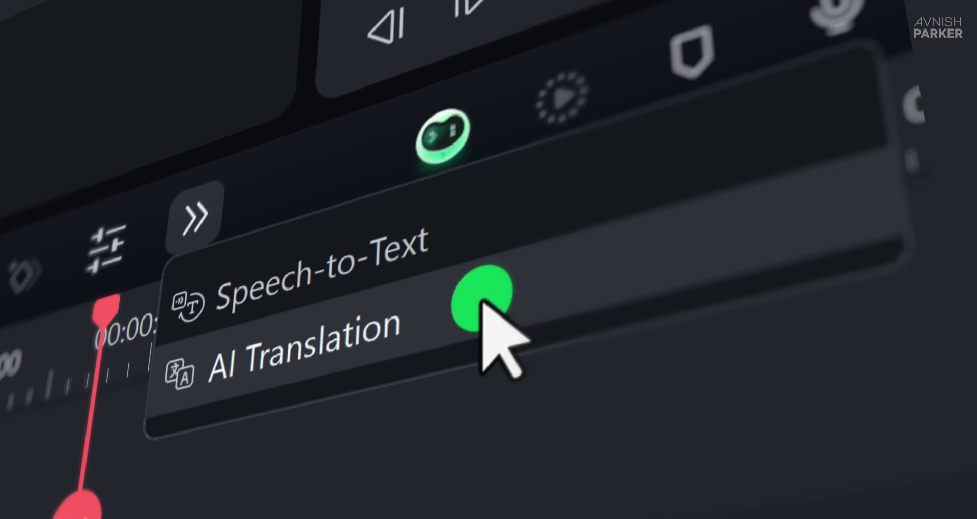
click(545, 164)
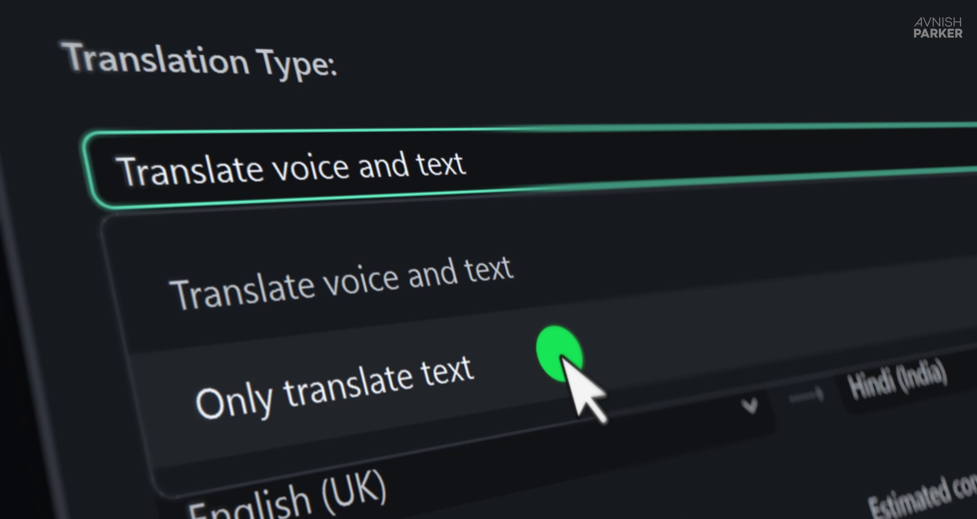
click(560, 354)
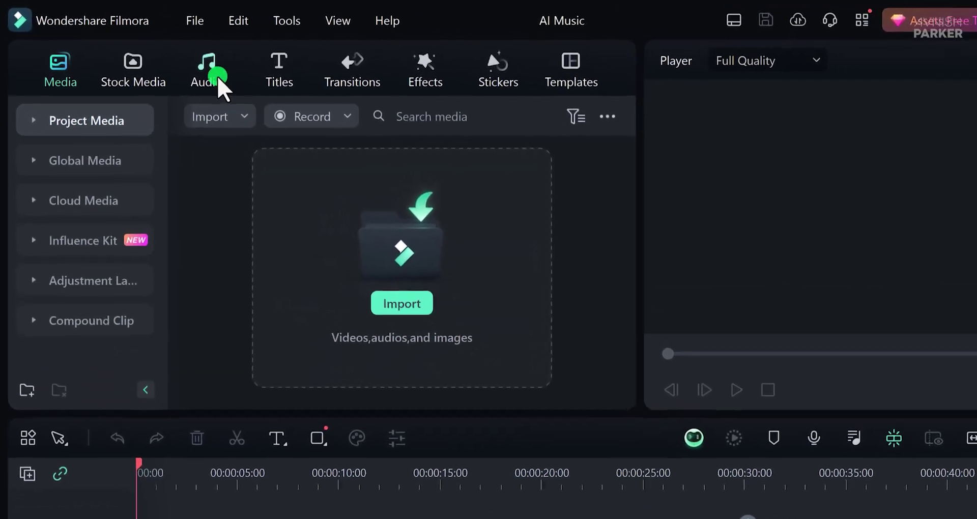
Step: Open the AI Music Generator from the audio library's AI Music category
click(218, 77)
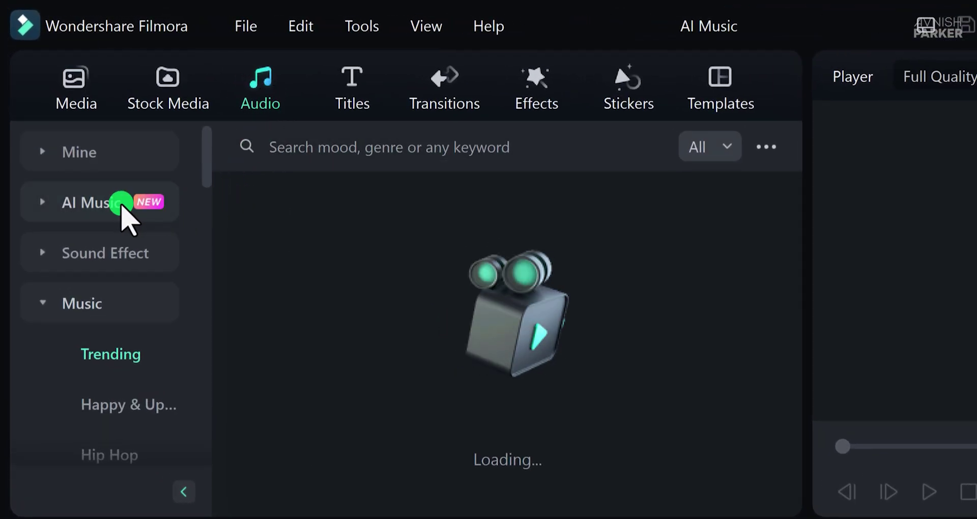
click(121, 203)
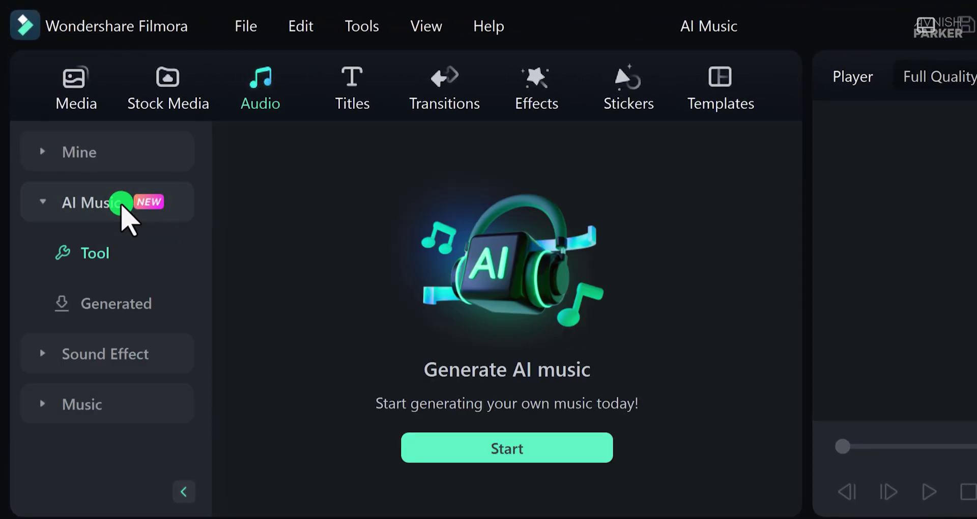
click(550, 450)
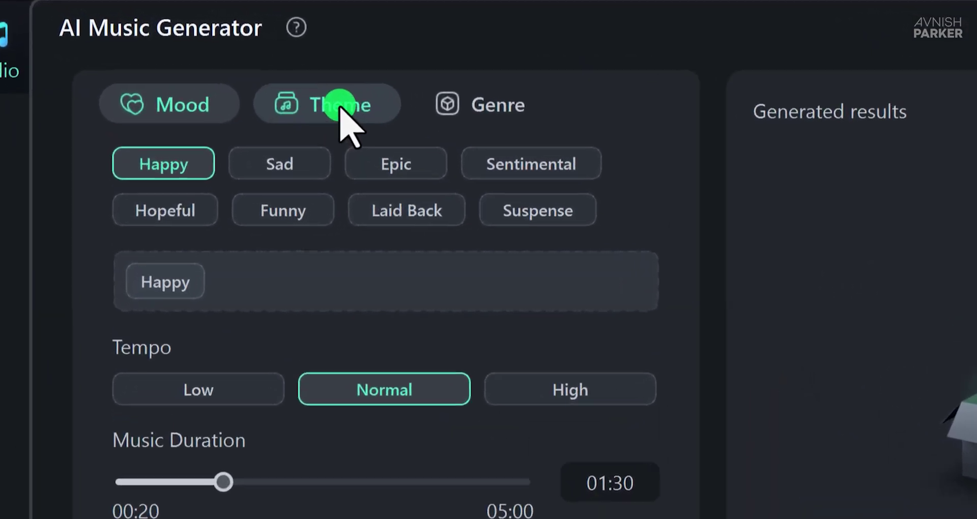
Step: Add the Vlogs theme and the Pop genre to the Happy mood for the music generation
click(259, 70)
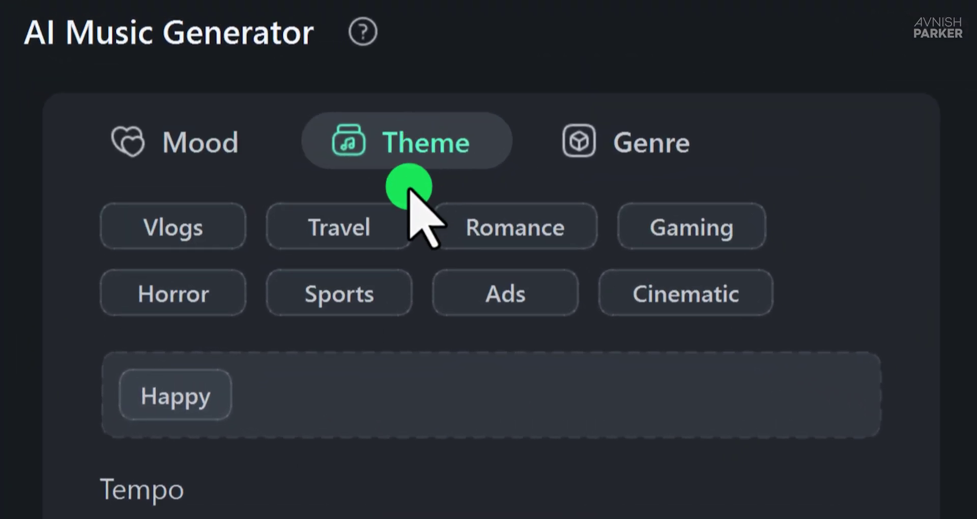
click(227, 230)
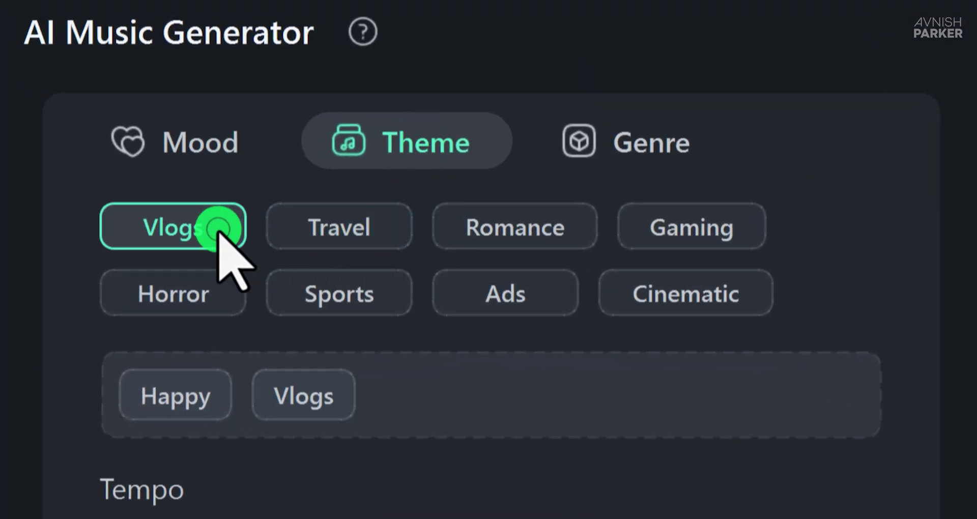
click(645, 141)
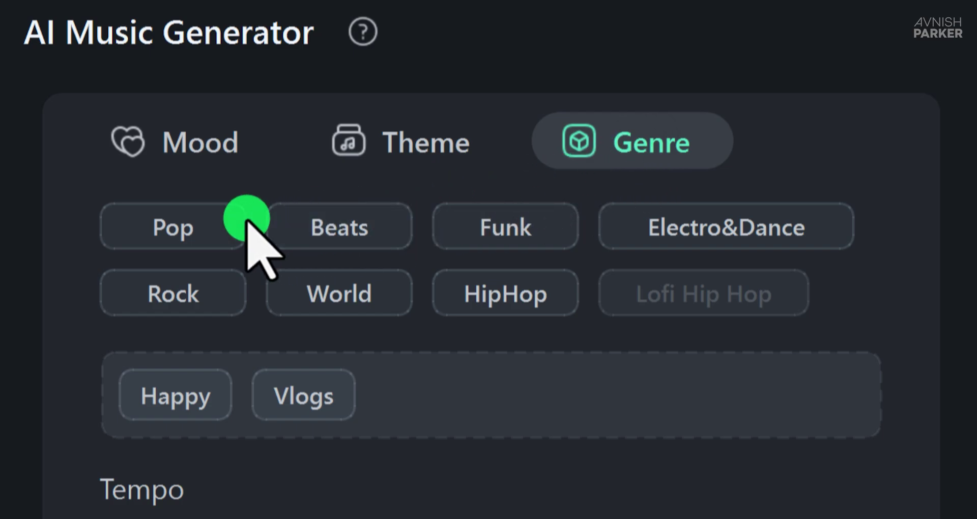
click(194, 227)
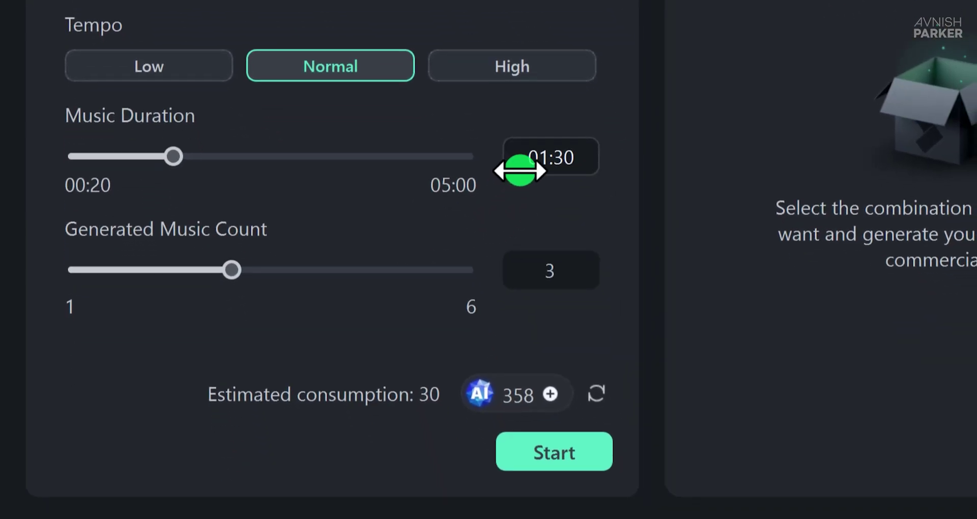
Step: Generate 6 music tracks with the music duration set to 00:30
click(543, 157)
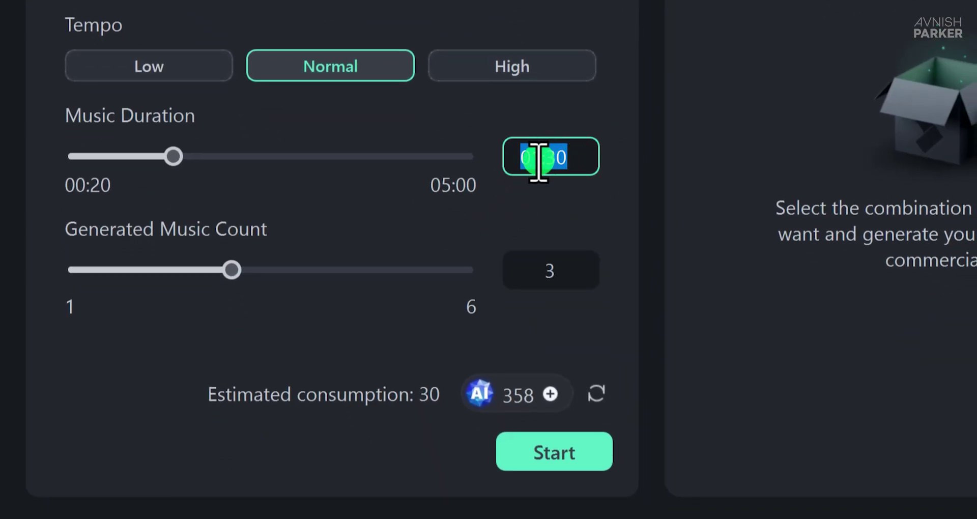
key(BackSpace)
text(0)
key(Return)
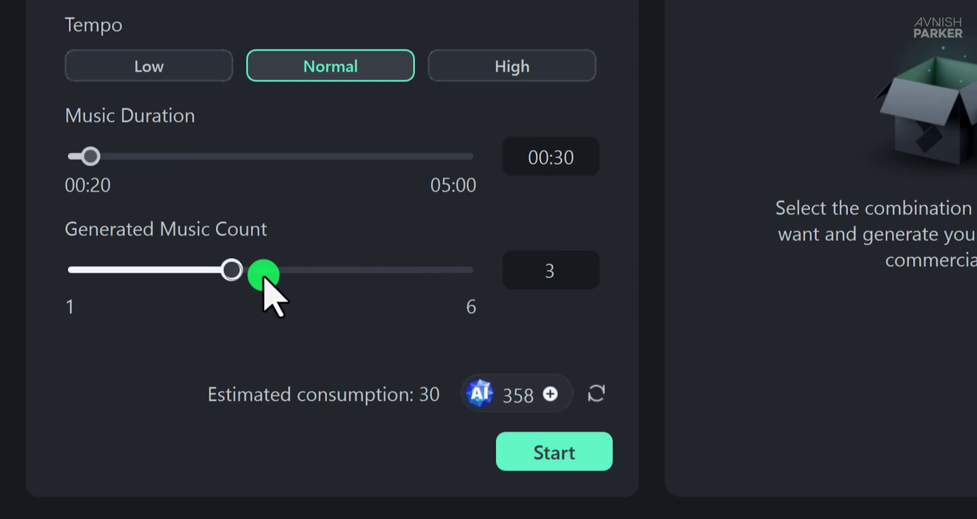
drag(262, 272, 439, 281)
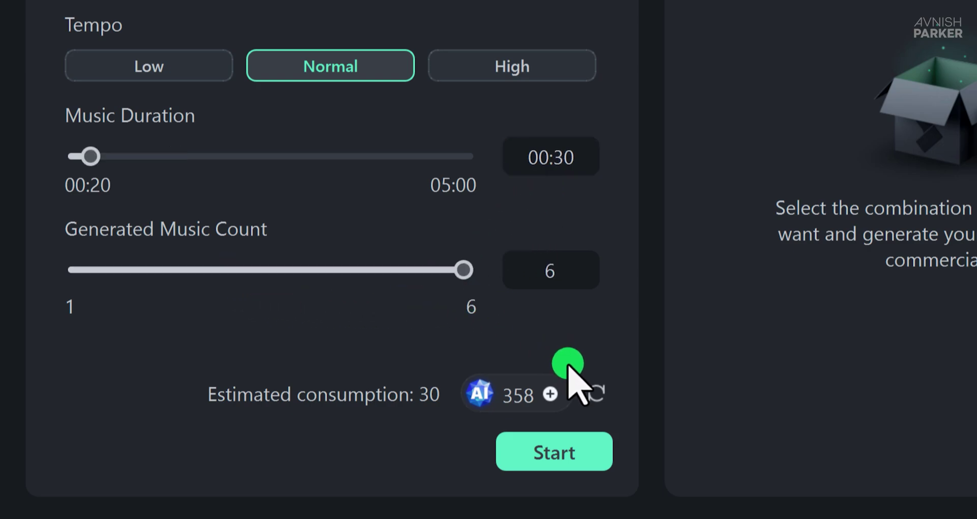
click(586, 453)
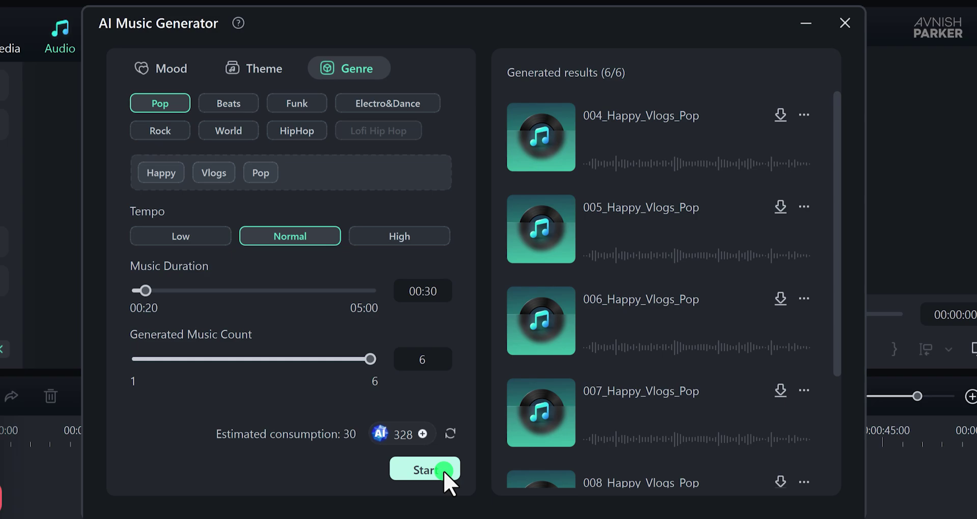
Step: Preview the generated track 004_Happy_Vlogs_Pop and browse the rest of the generated results
click(541, 136)
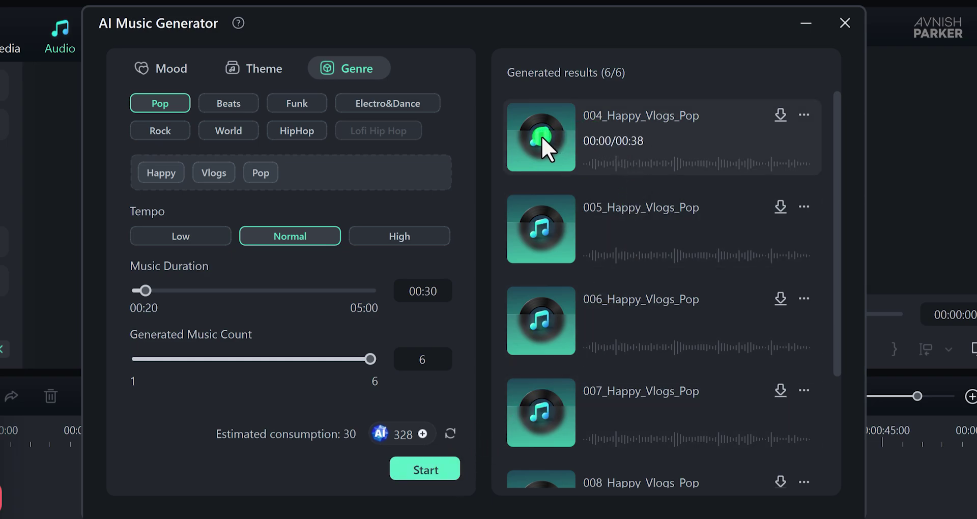
click(671, 164)
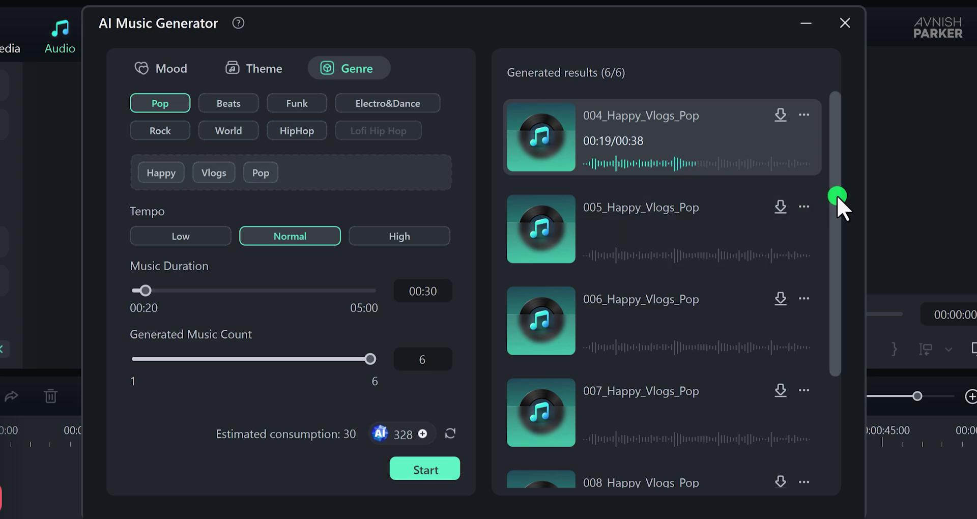
drag(838, 196, 839, 319)
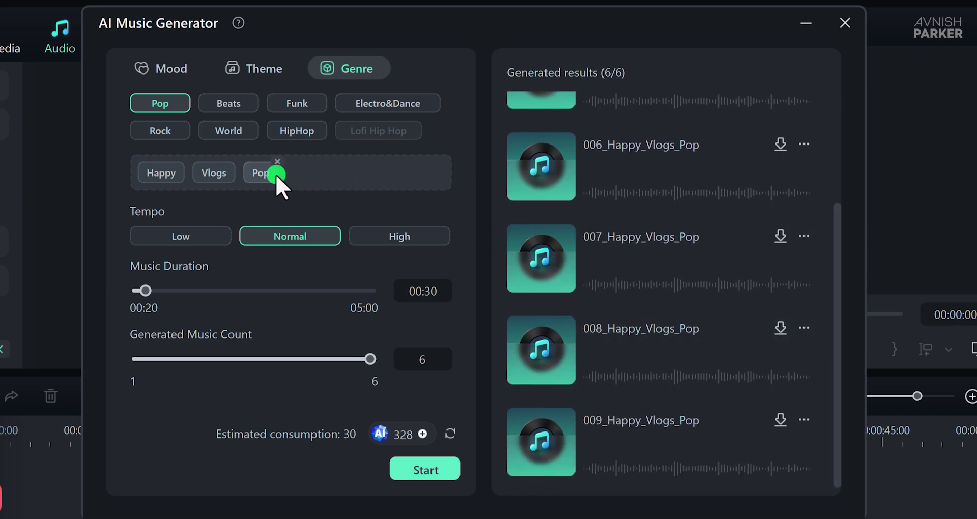
Step: Replace the Pop genre with HipHop and generate a new set of tracks
click(277, 162)
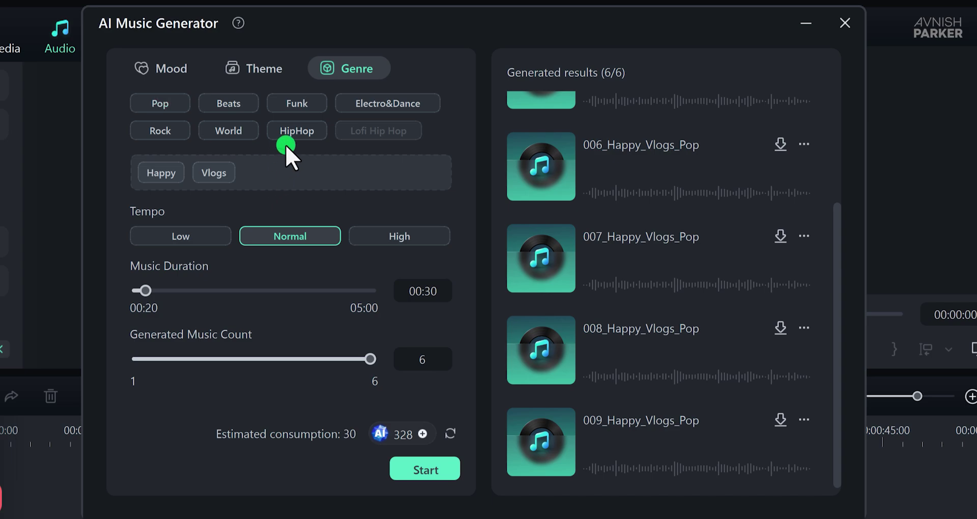
click(291, 131)
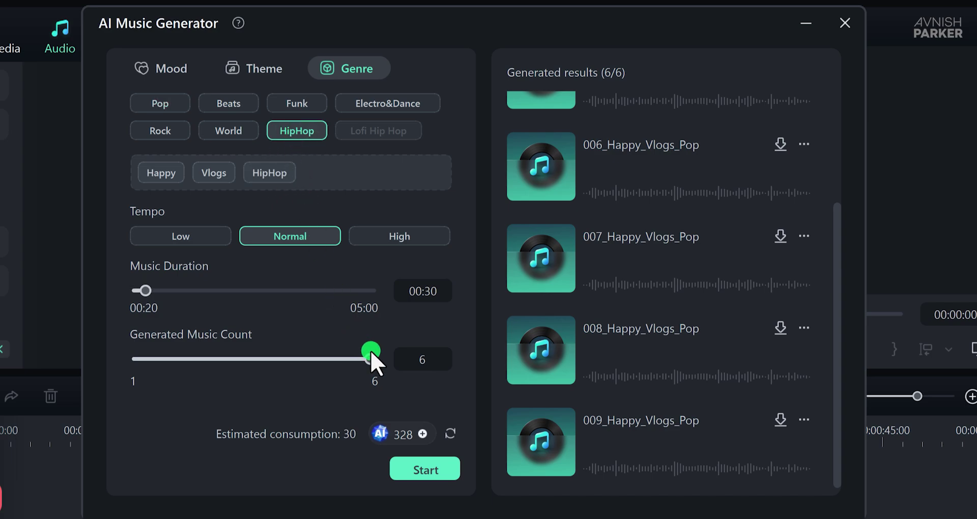
click(436, 463)
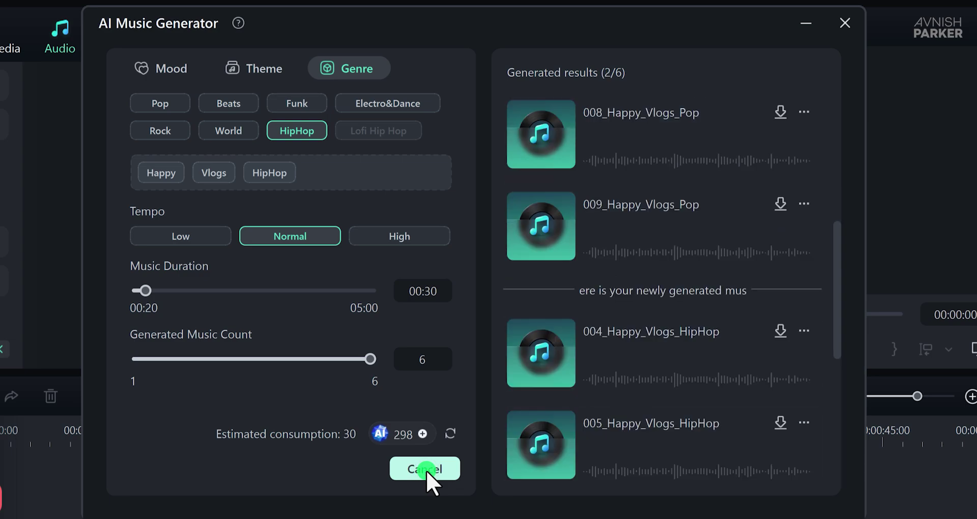
Step: Preview the tracks 004_Happy_Vlogs_HipHop and 005_Happy_Vlogs_HipHop, viewing the first one's tags and licence details
click(542, 351)
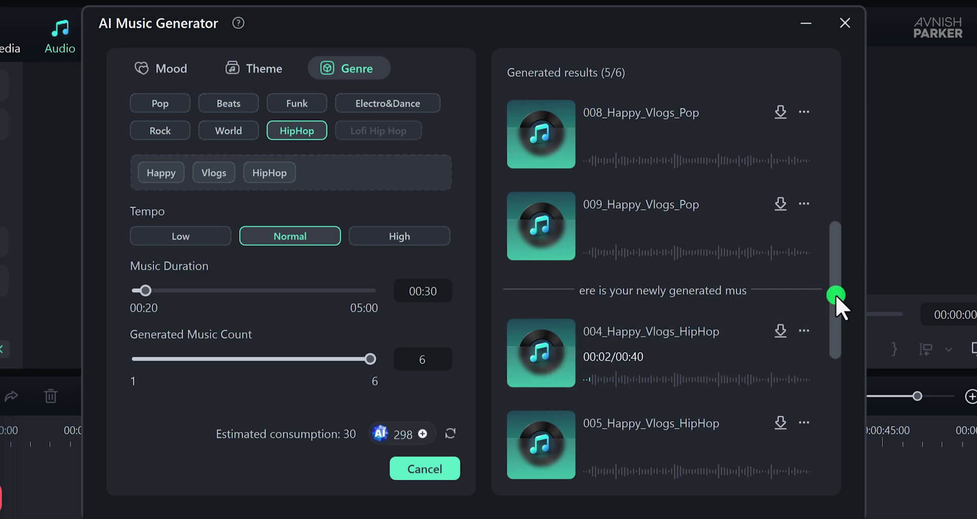
drag(836, 291, 835, 364)
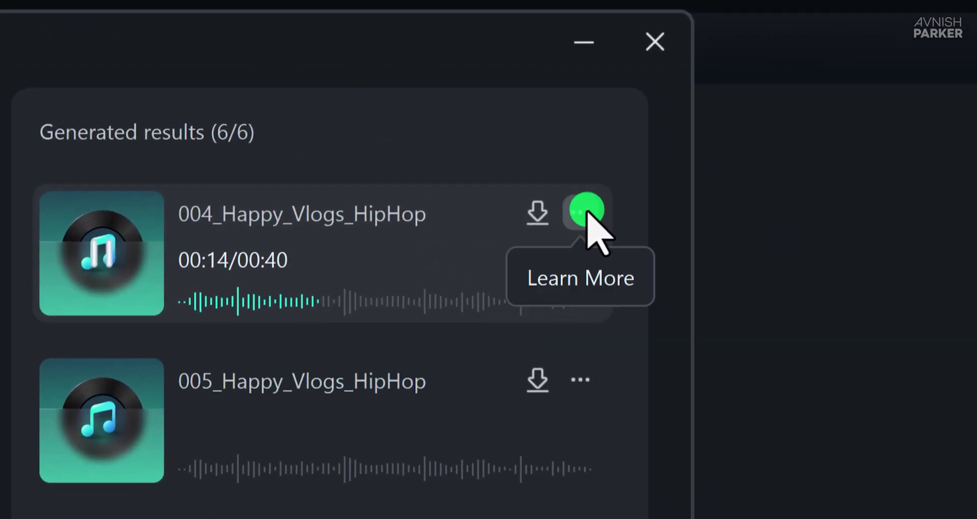
click(586, 212)
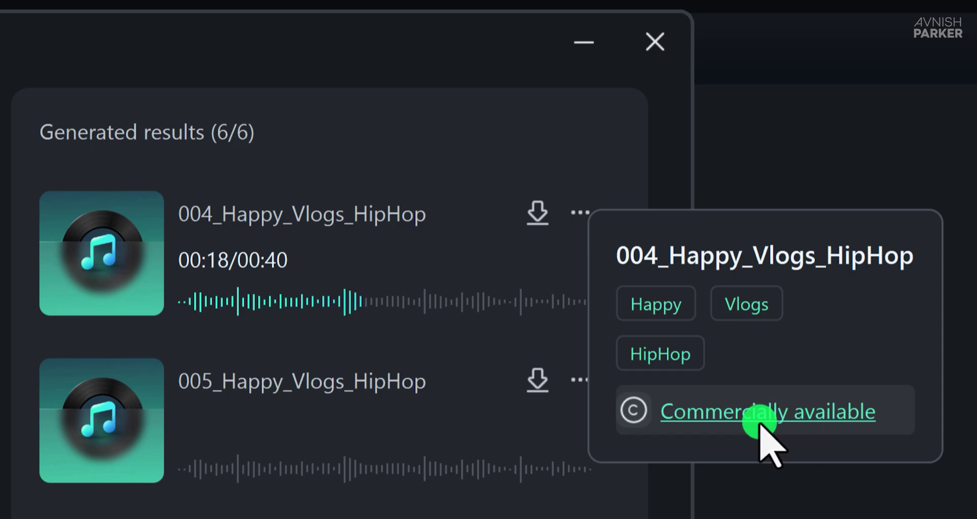
click(96, 424)
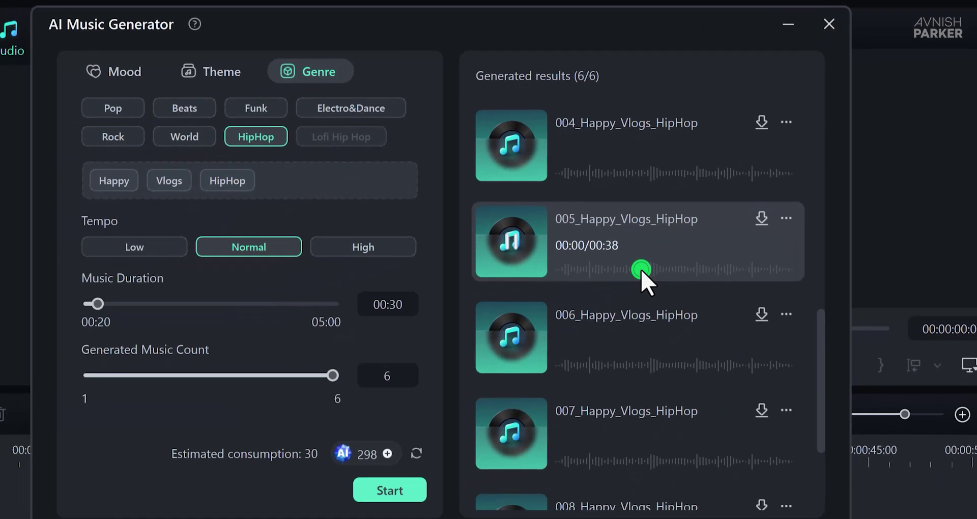
click(334, 463)
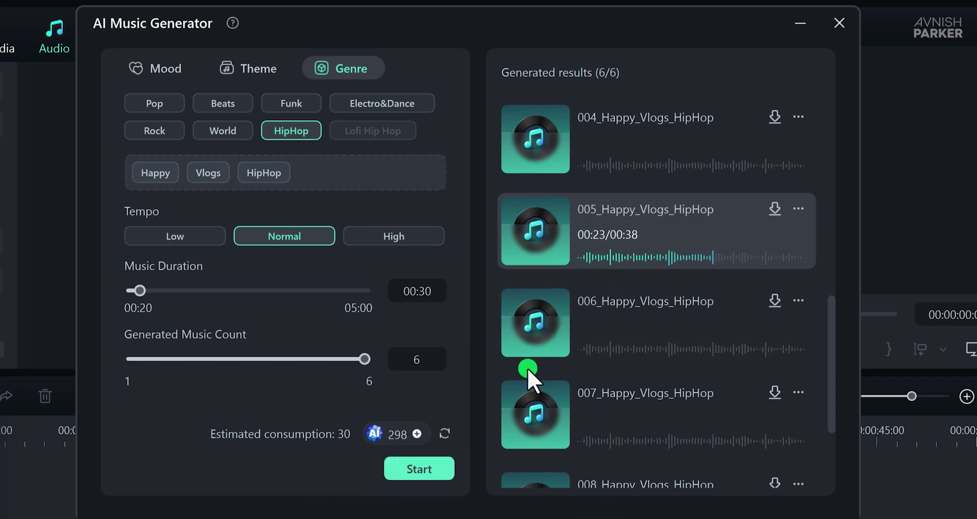
Step: Change the theme from Vlogs to Travel and generate another set of tracks
click(261, 68)
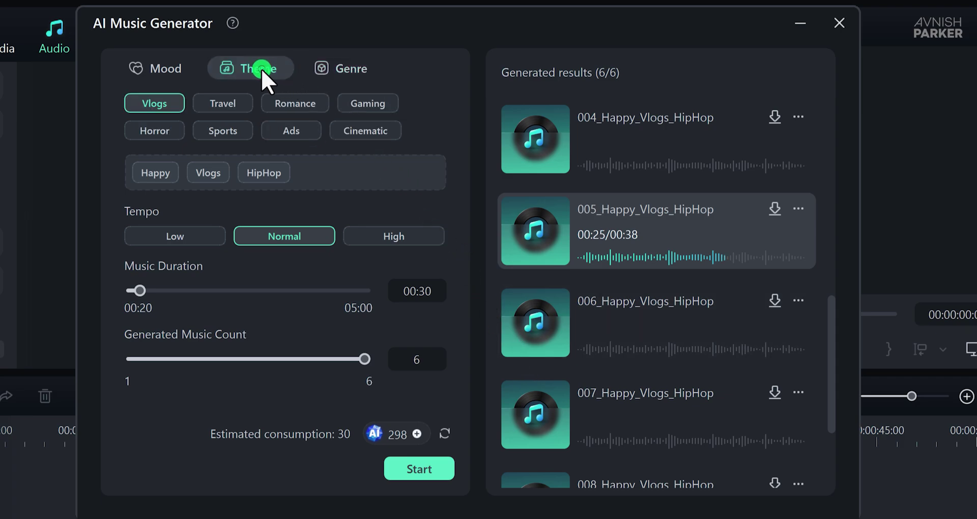
click(211, 102)
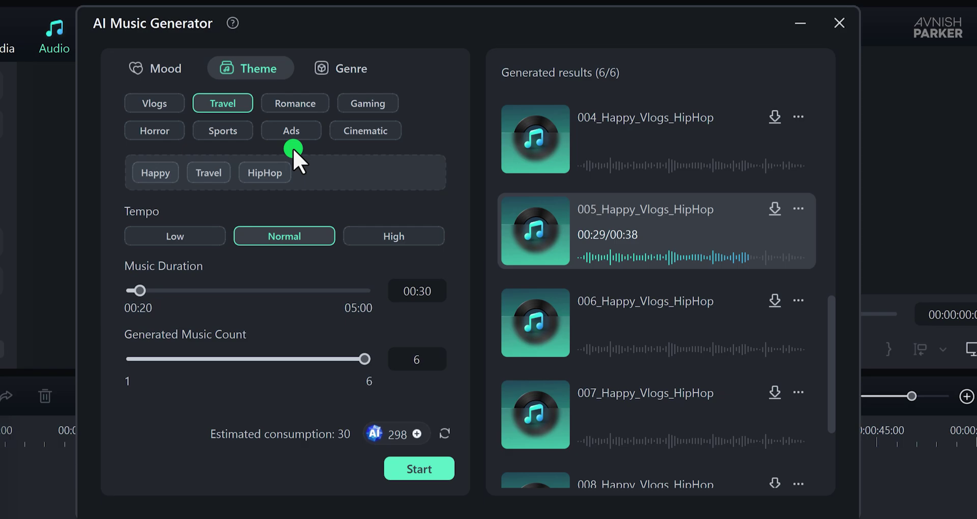
click(415, 466)
Step: Download the track 005_Happy_Vlogs_HipHop and close the AI Music Generator, accepting that the generated records are cleared
scroll(640, 176, down, 2)
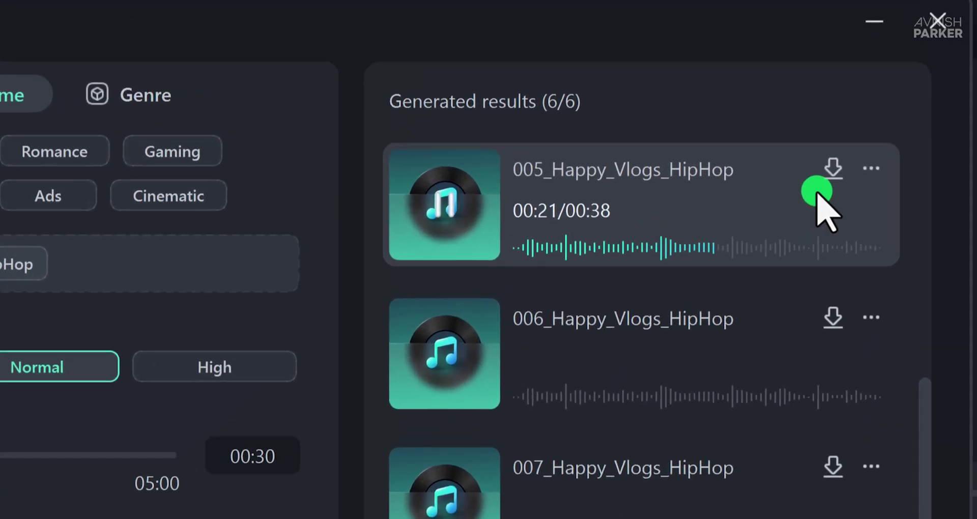
click(831, 171)
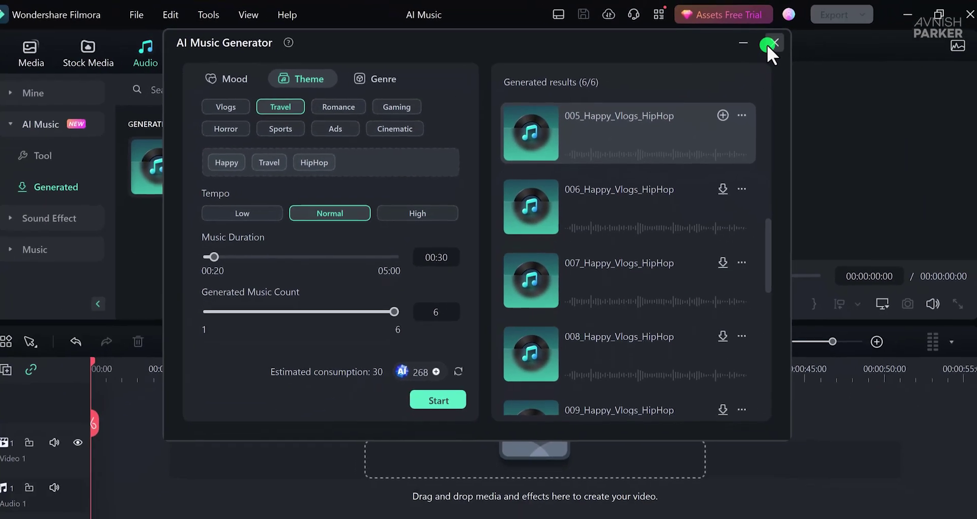
click(955, 22)
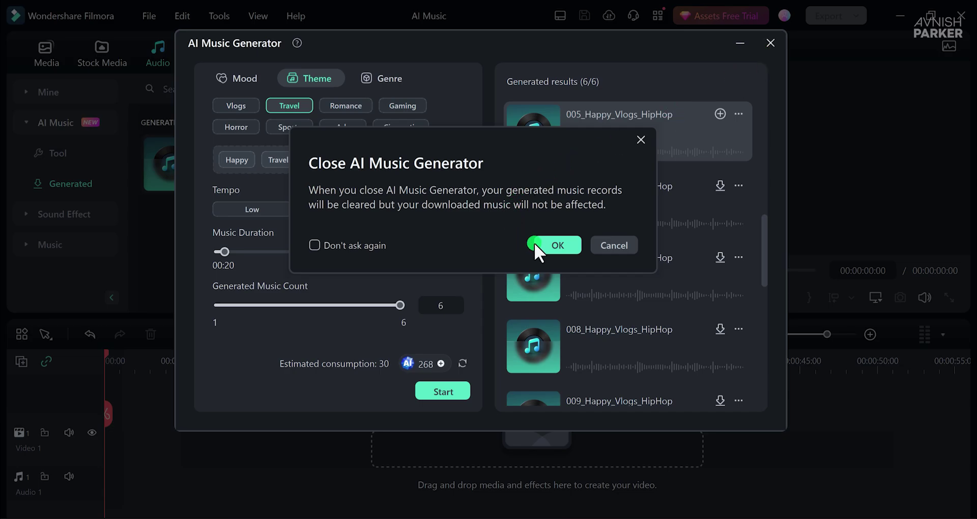
click(549, 243)
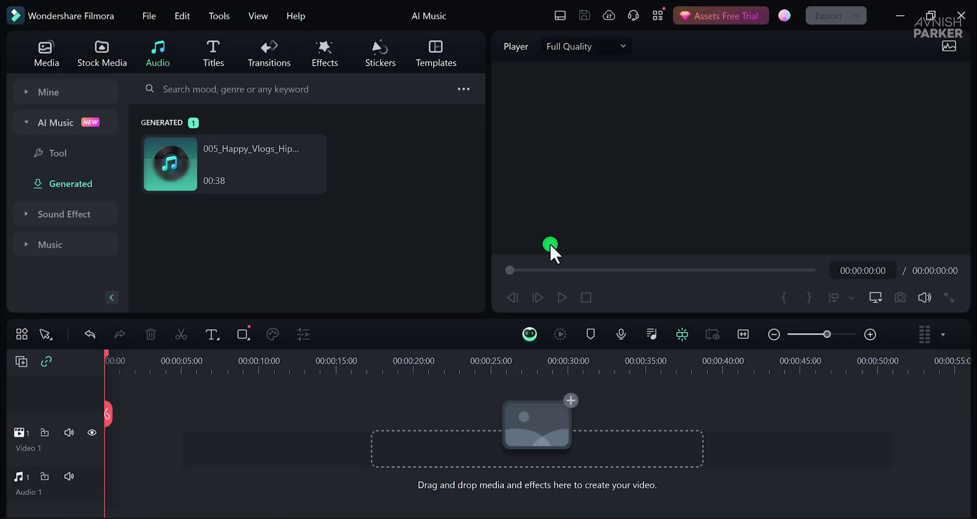
click(222, 168)
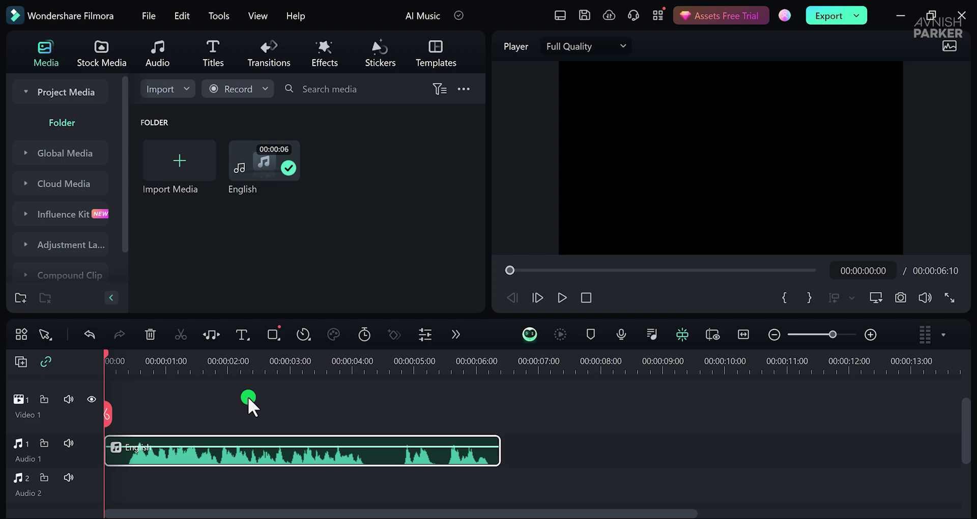
Step: Play the English audio clip on the timeline
click(562, 299)
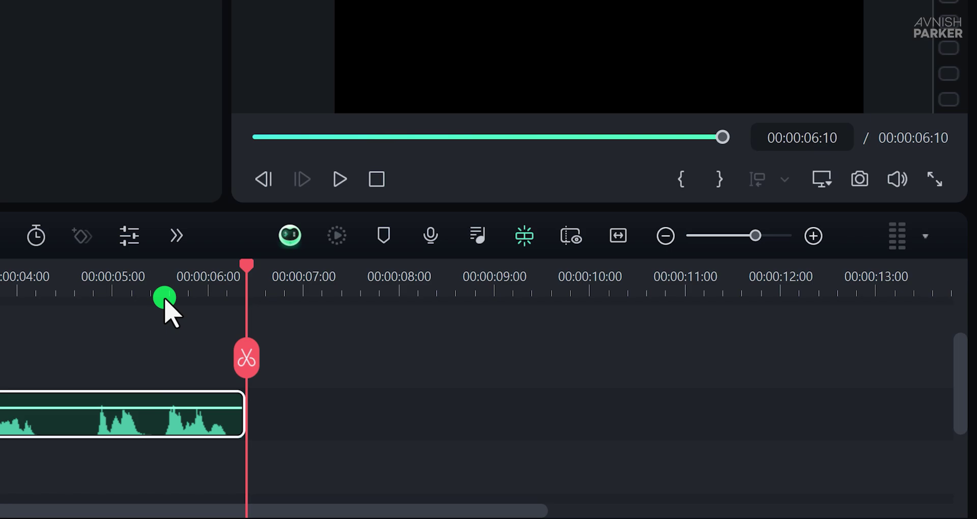
Step: Open AI Translation for the English audio clip and choose "Translate voice and text" as the translation type
click(176, 242)
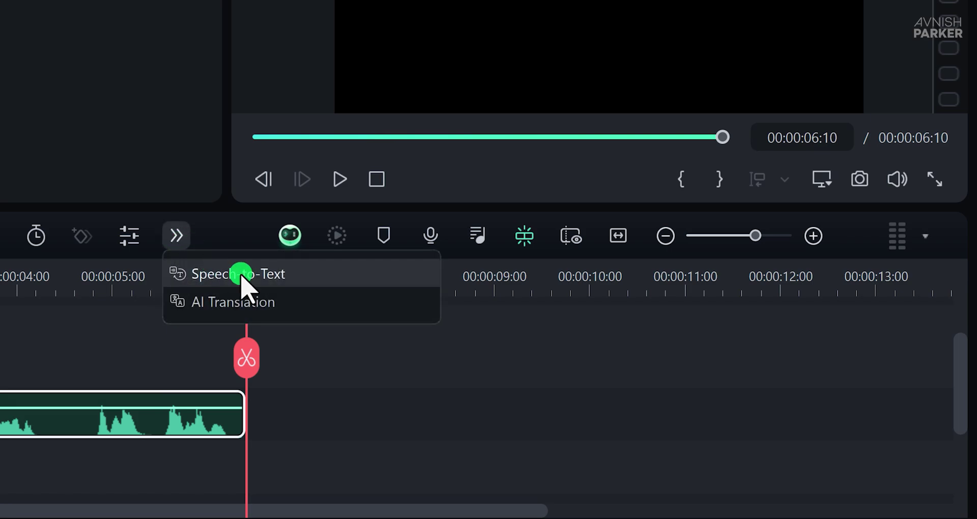
click(292, 305)
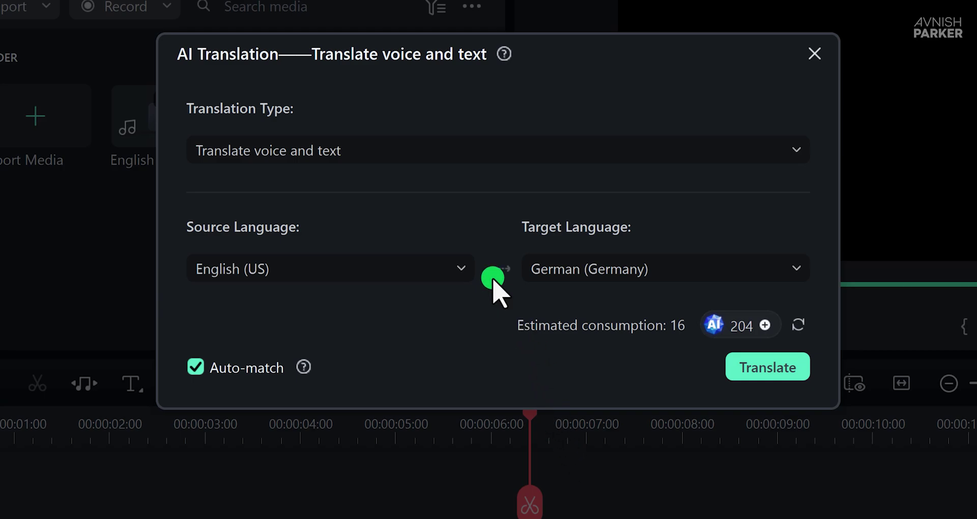
click(345, 156)
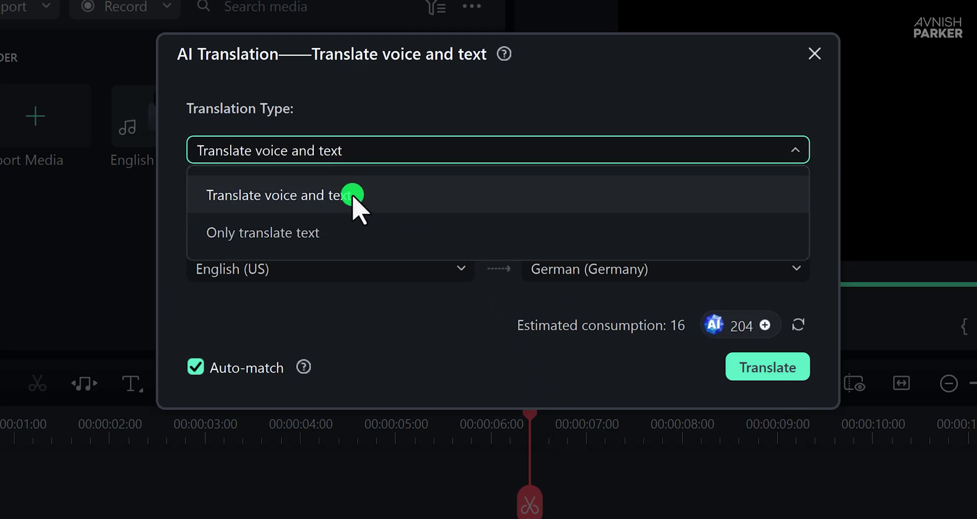
click(385, 202)
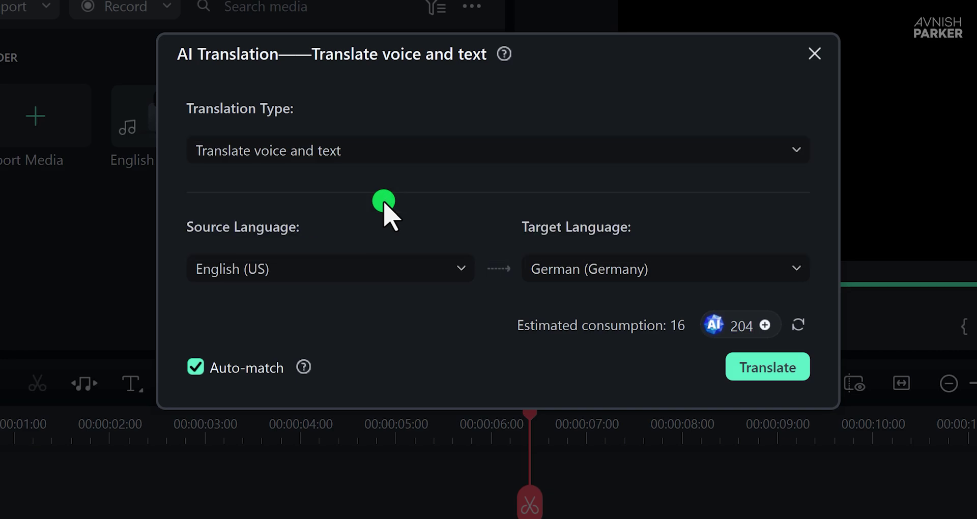
Step: Translate the clip from English (US) to German (Germany) and close the list of voice-text services
click(367, 266)
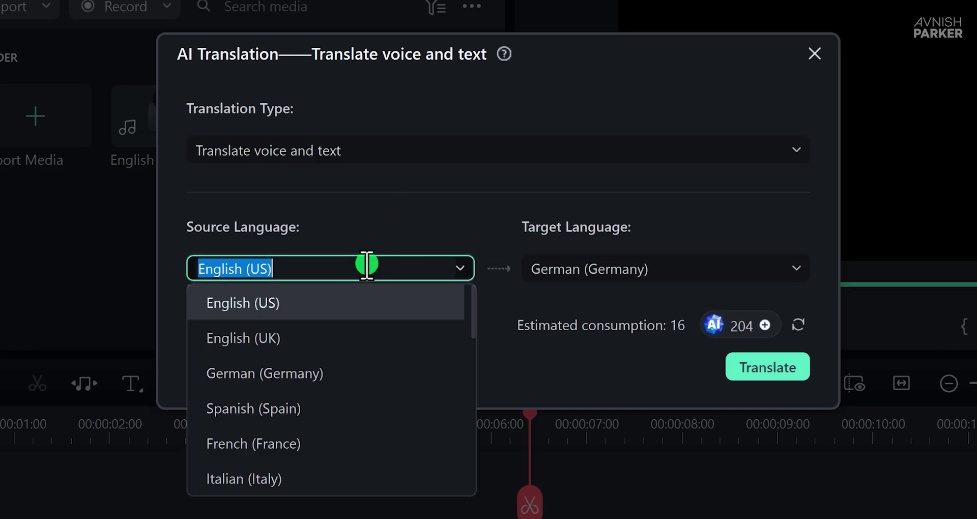
click(357, 302)
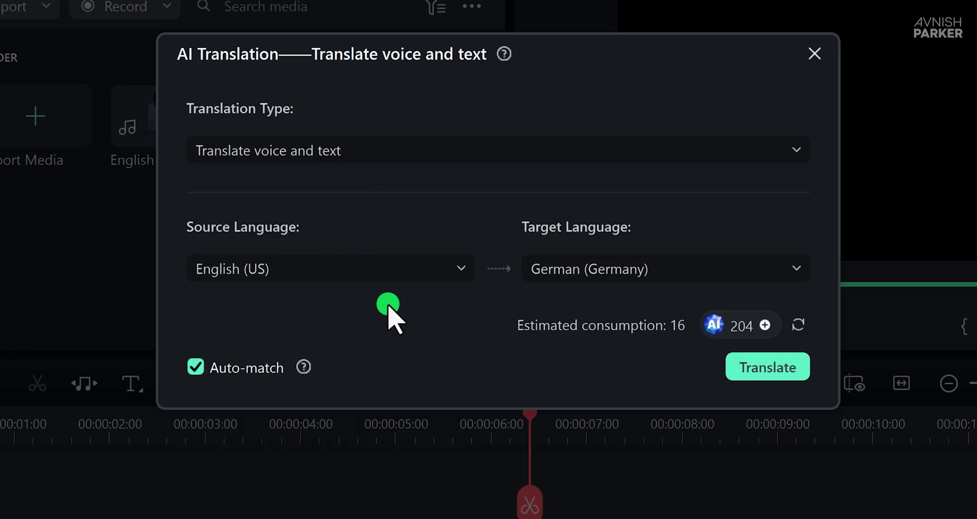
click(681, 274)
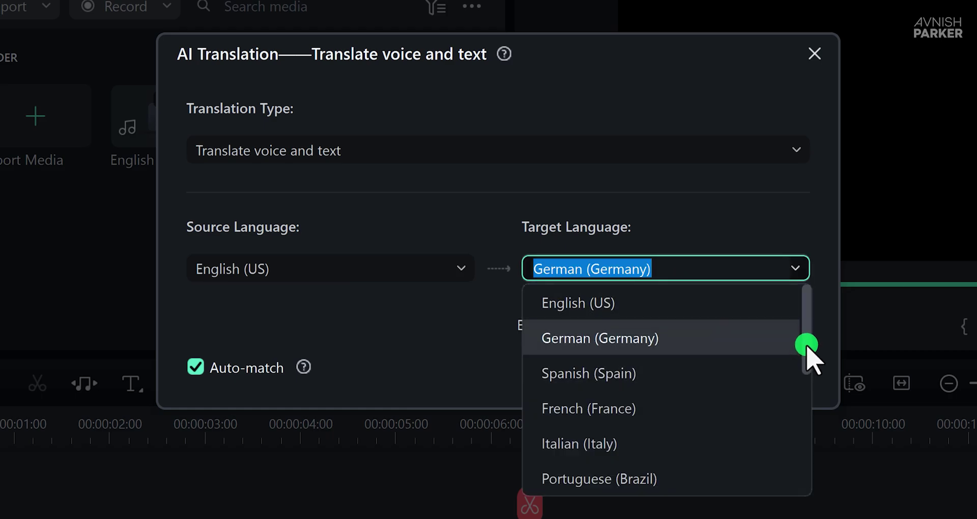
drag(807, 349, 809, 327)
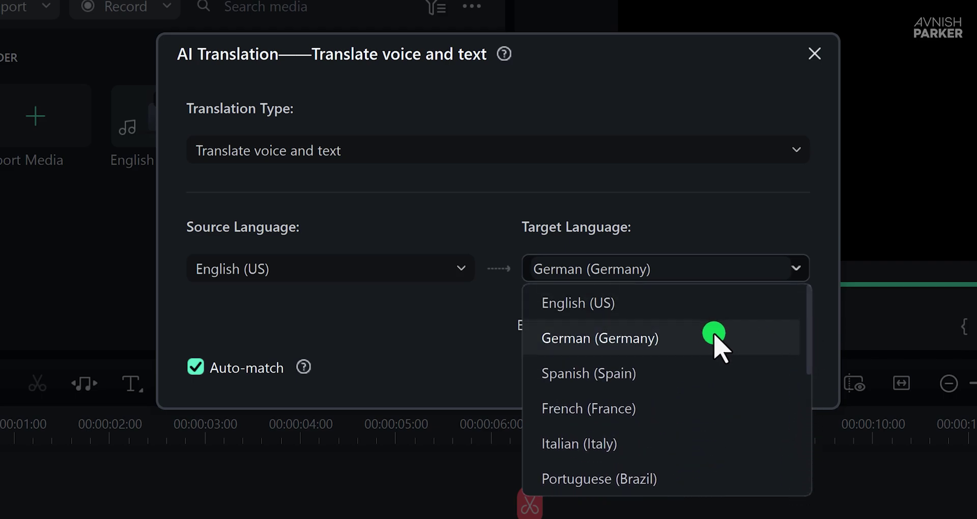
click(688, 340)
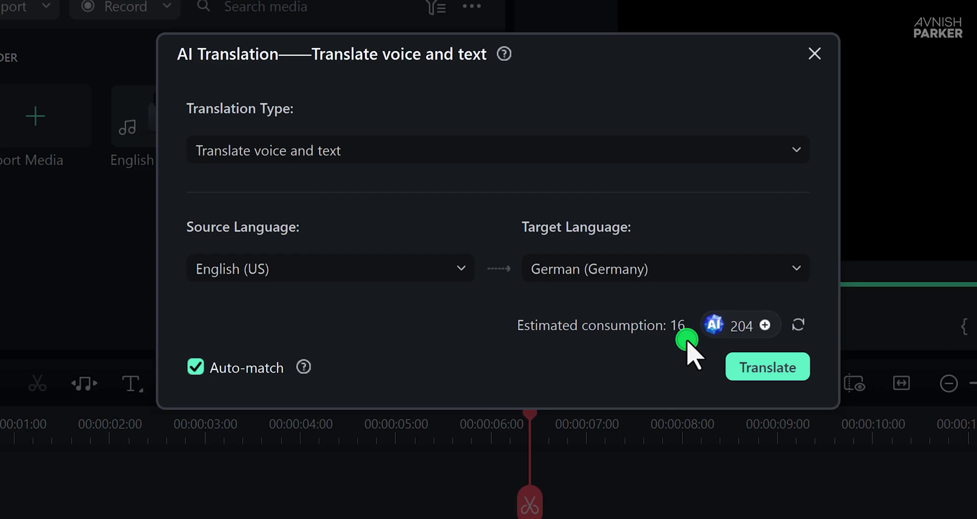
click(788, 374)
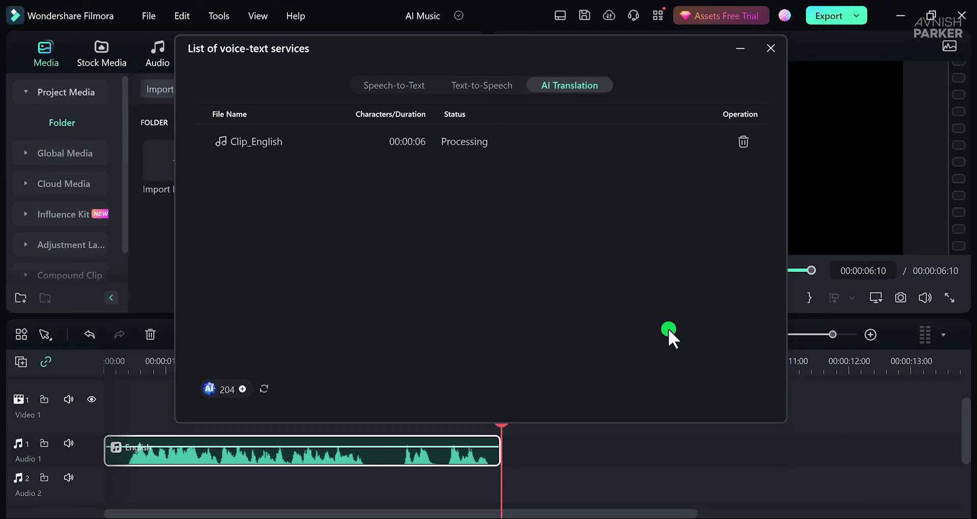
click(773, 48)
Step: Mute the original audio on the Audio 1 track and play the German translation
click(68, 443)
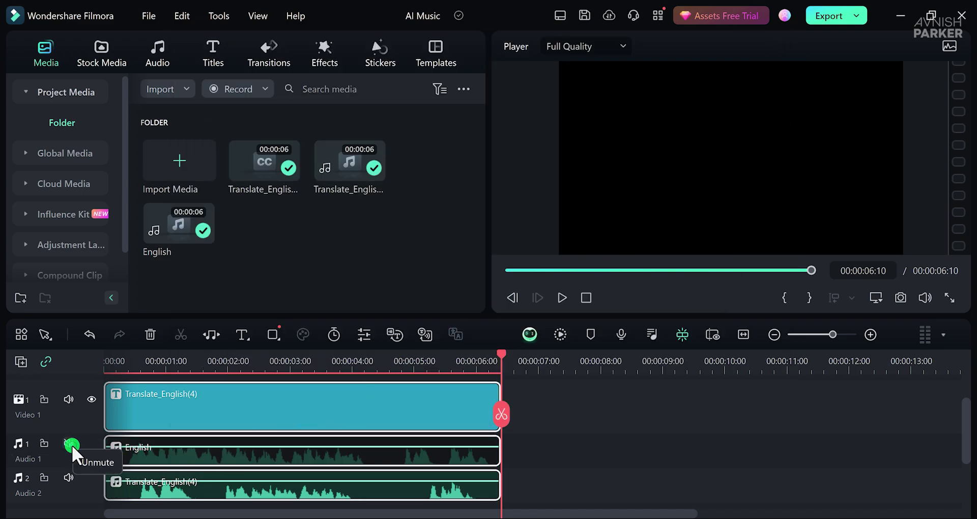
click(586, 298)
click(563, 298)
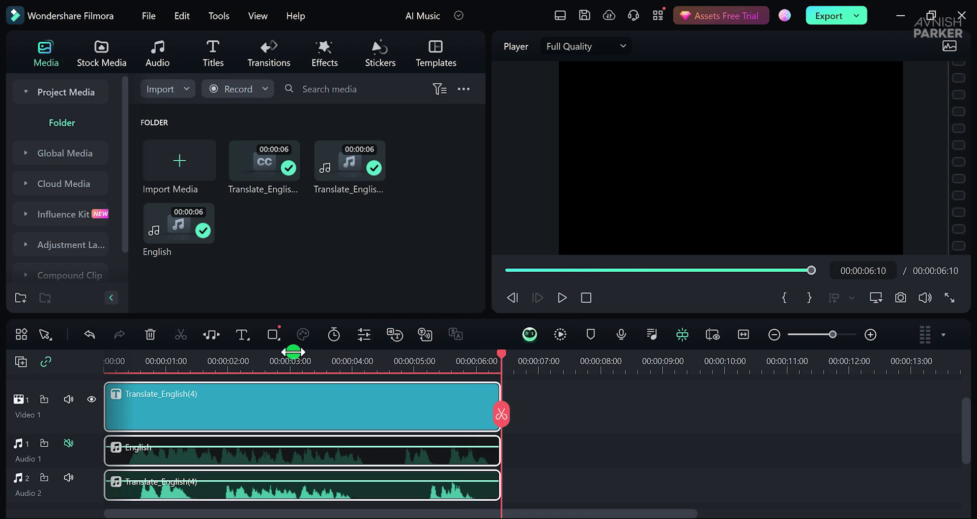
Step: Delete the German subtitle and audio clips from the timeline and unmute the Audio 1 track
click(231, 402)
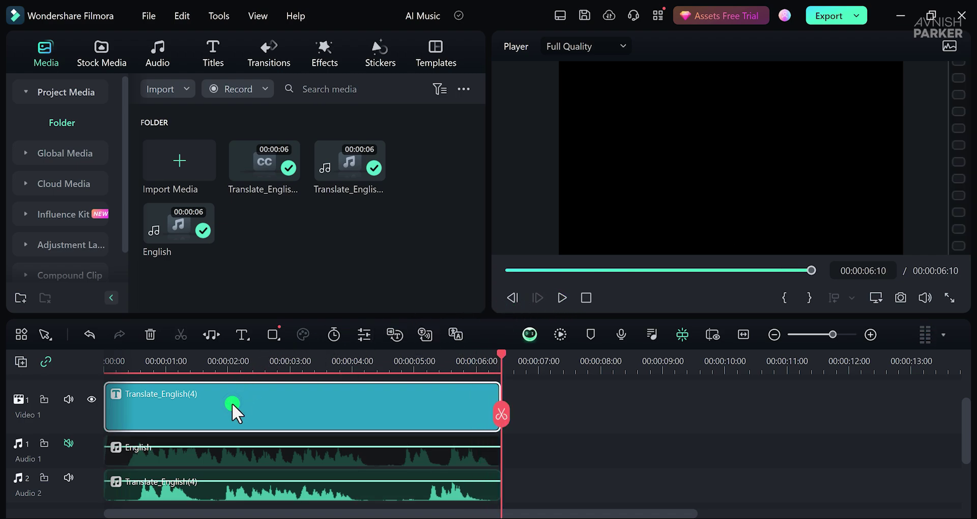
key(Delete)
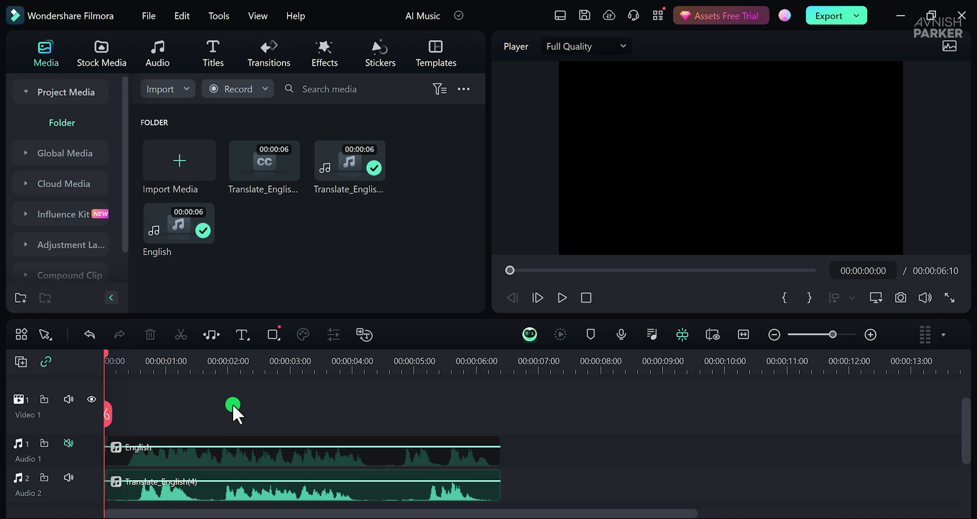
click(215, 484)
key(Delete)
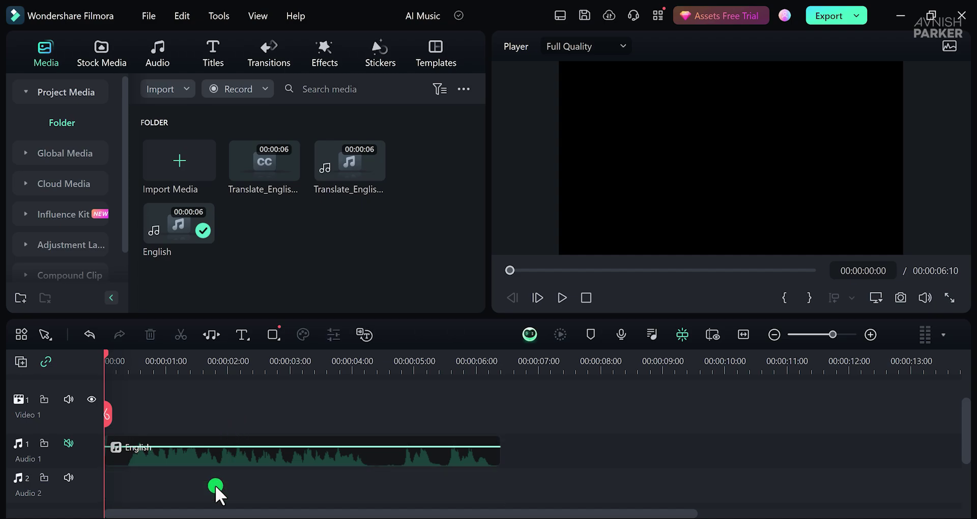
click(69, 444)
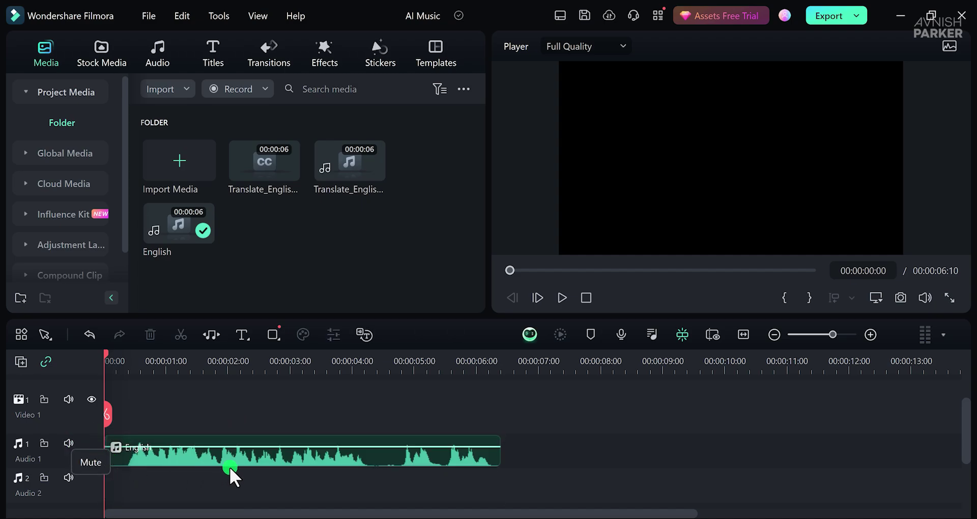
Step: Run AI Translation on the English clip with Hindi (India) as the target language and close the list of voice-text services
click(236, 458)
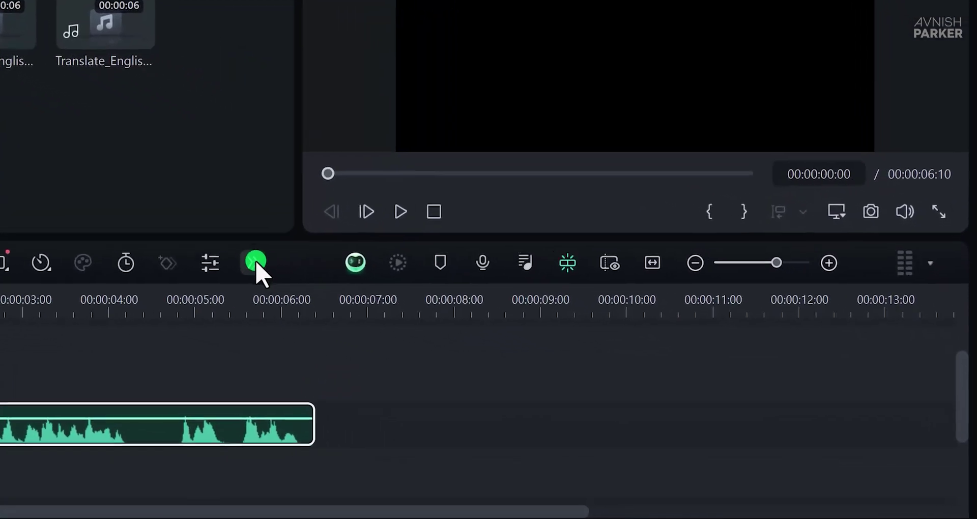
click(365, 335)
click(285, 304)
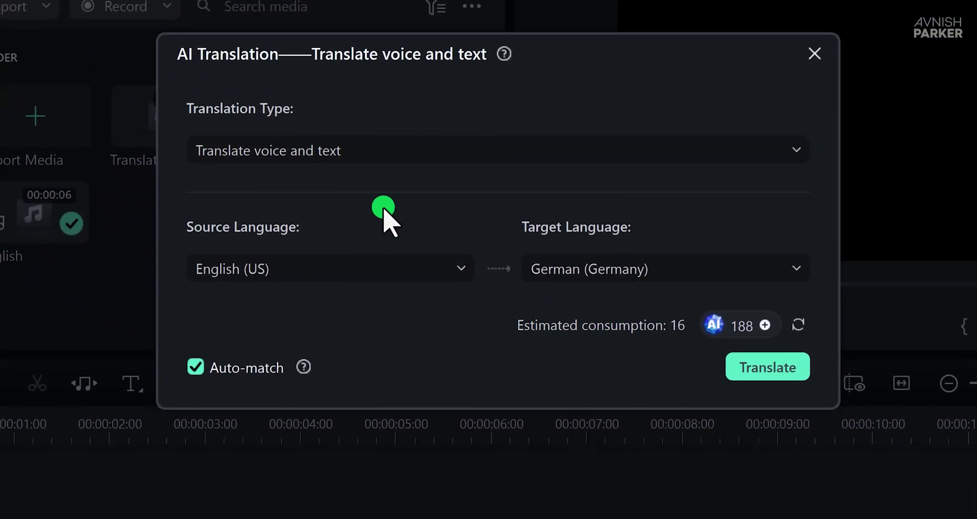
click(618, 271)
scroll(645, 411, down, 3)
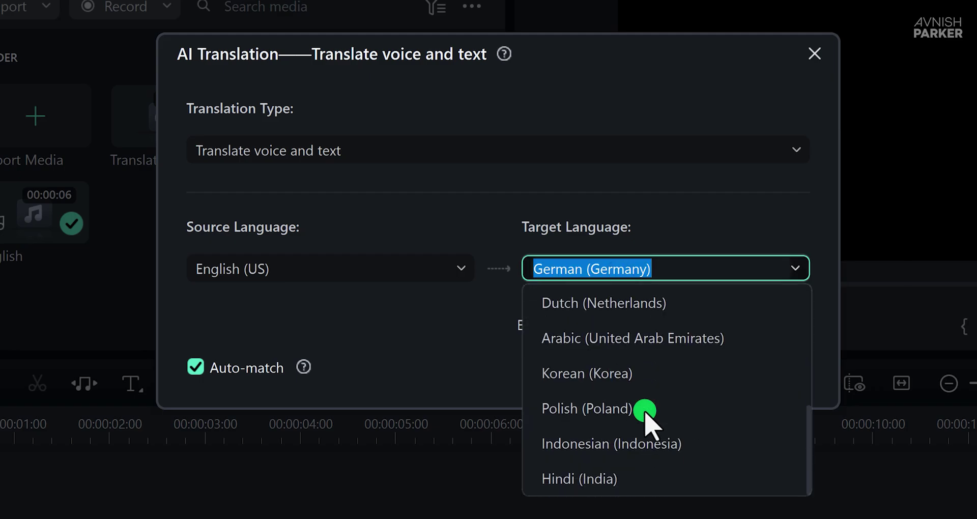
click(667, 476)
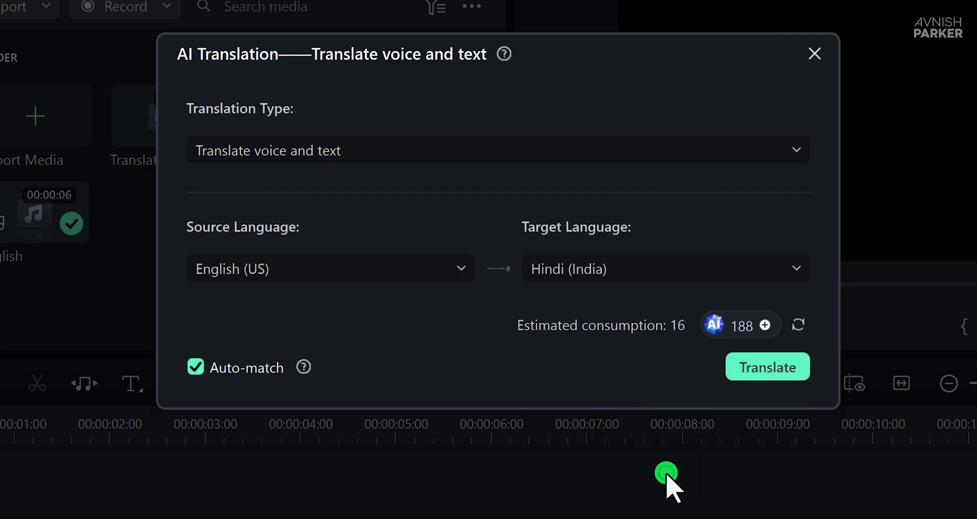
click(783, 374)
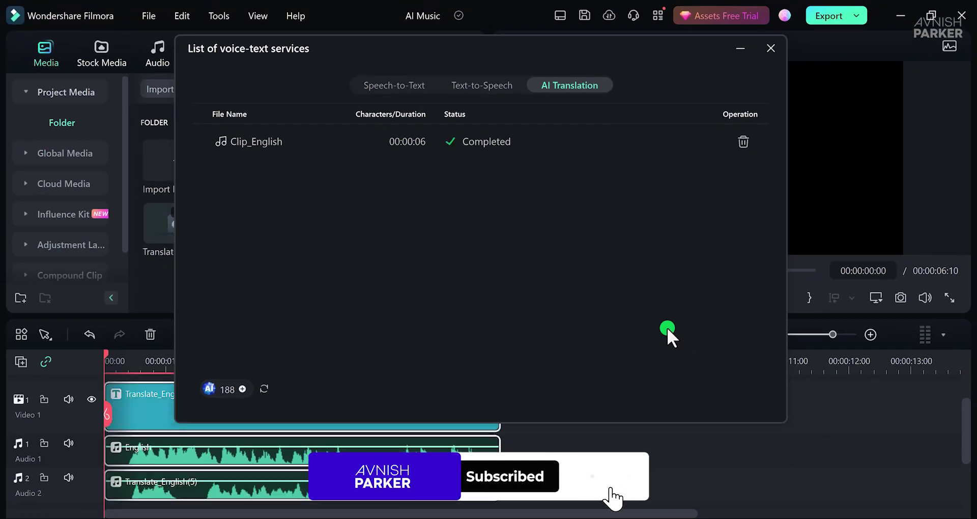
click(768, 44)
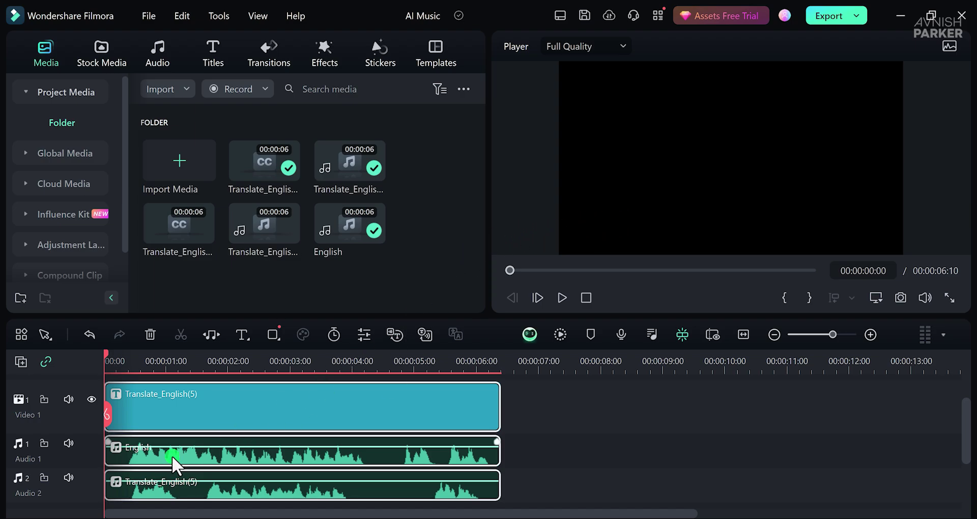
Step: Mute the Audio 1 track and play the Hindi translation
click(69, 443)
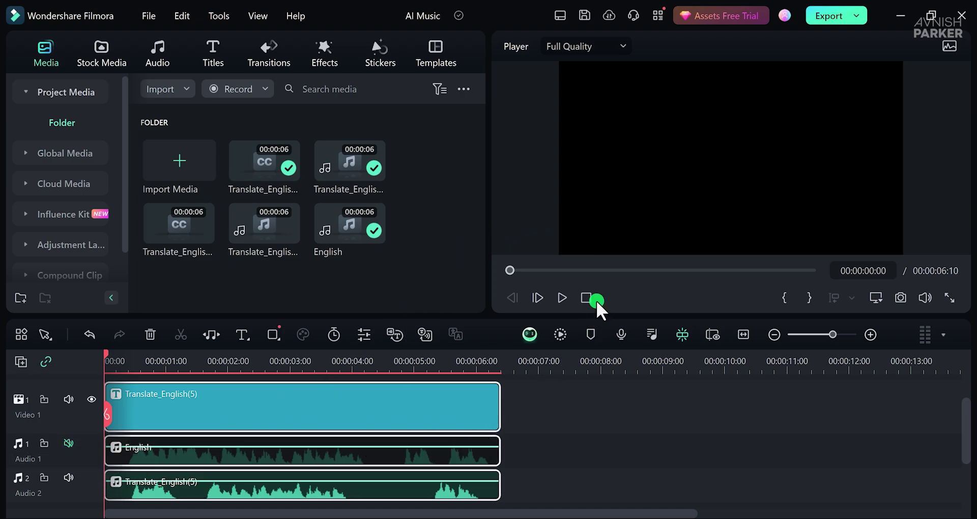
click(562, 298)
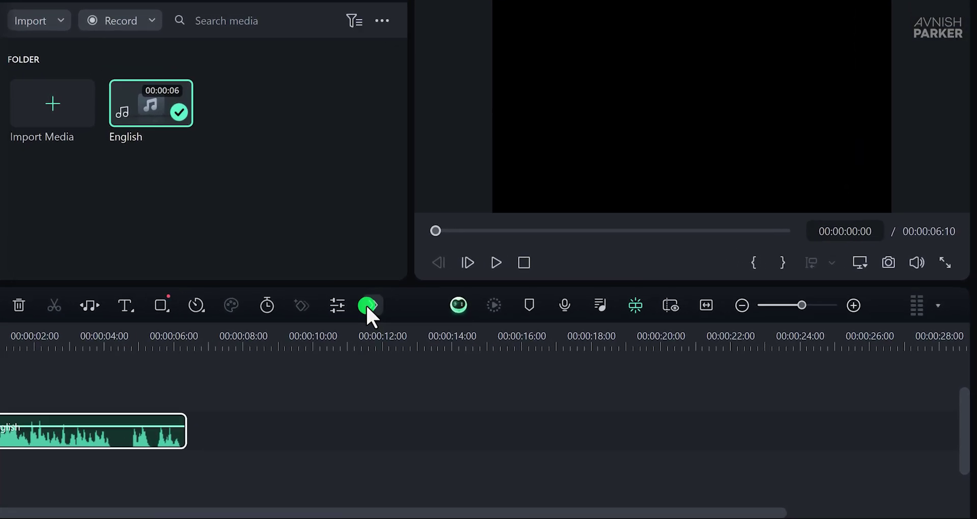
Step: Run Speech-to-Text on the English clip with translation to German (Germany) and SRT output, and dismiss the list of voice-text services
click(368, 305)
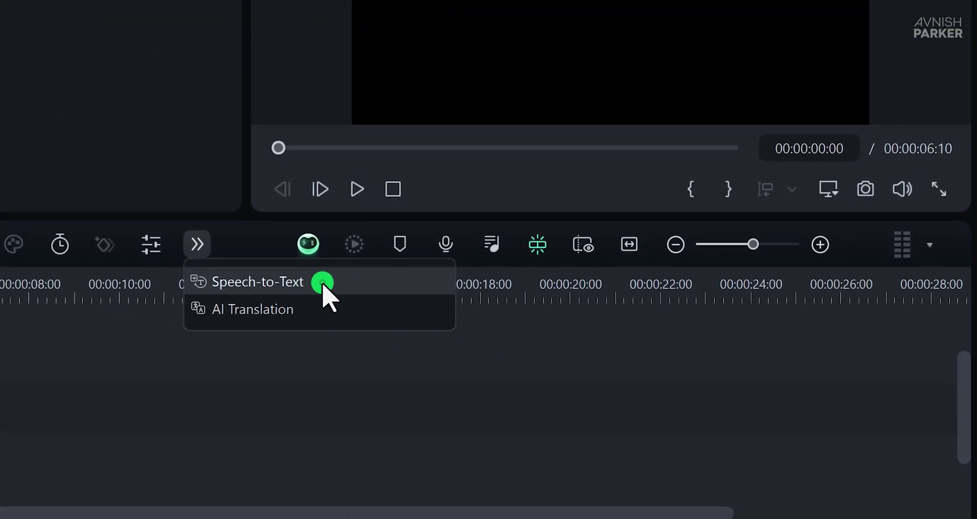
click(462, 379)
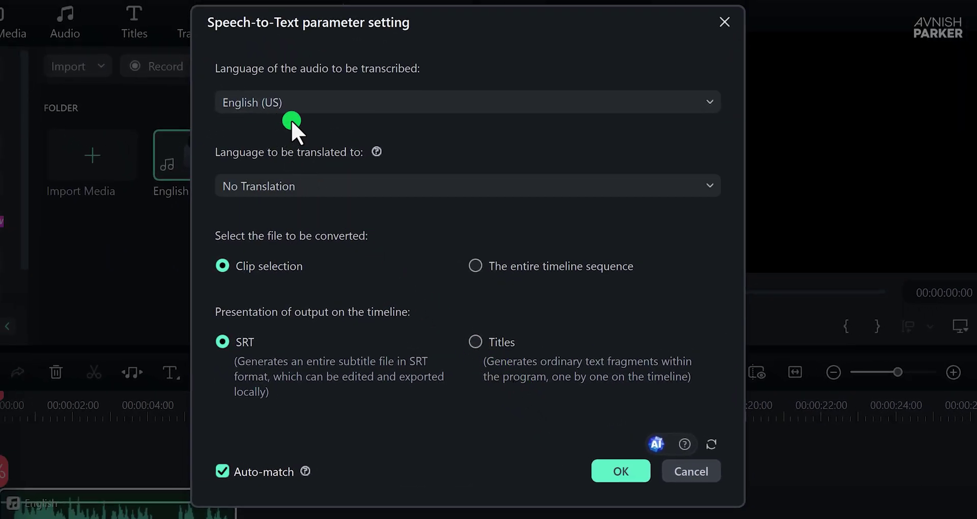
click(350, 184)
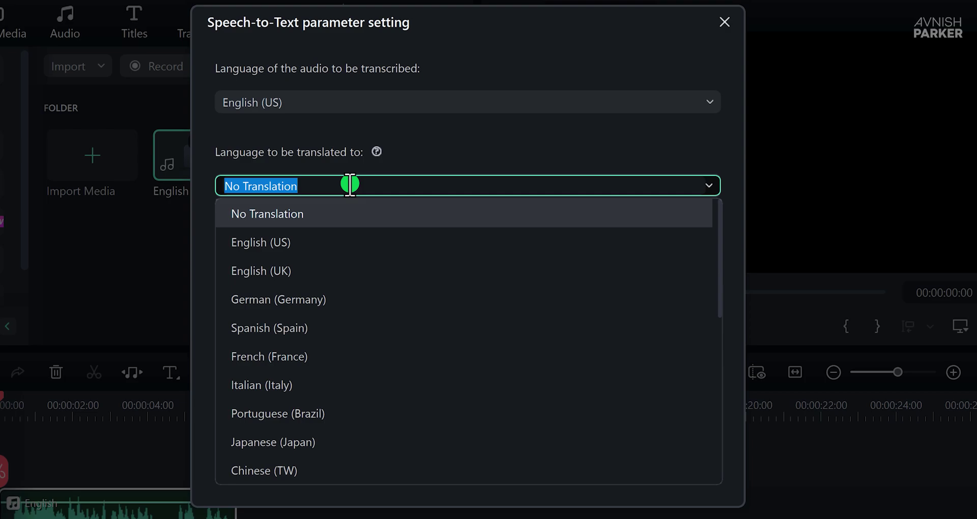
drag(716, 240, 707, 212)
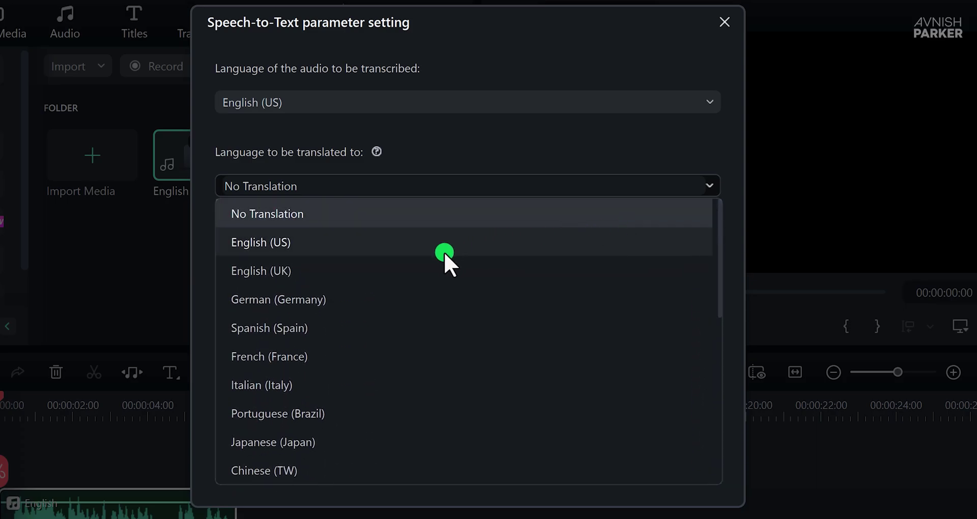
click(344, 303)
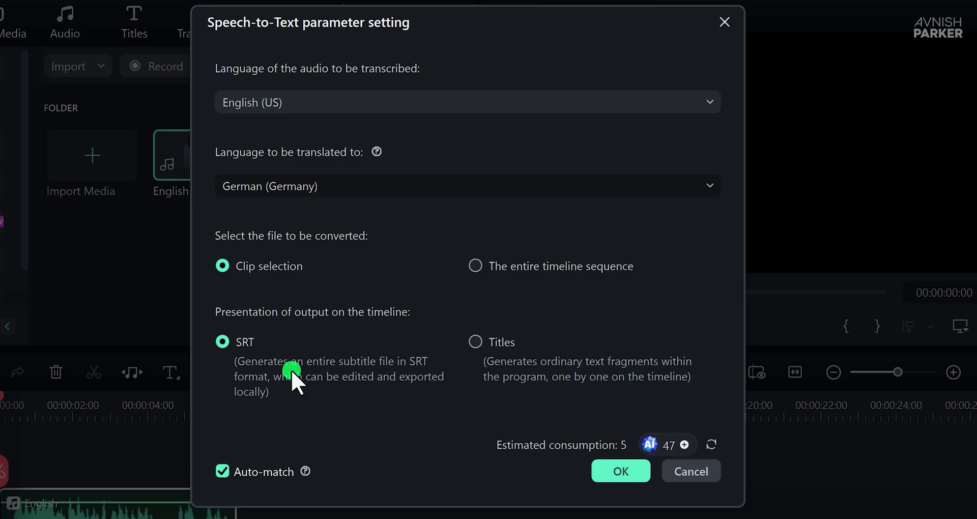
click(625, 477)
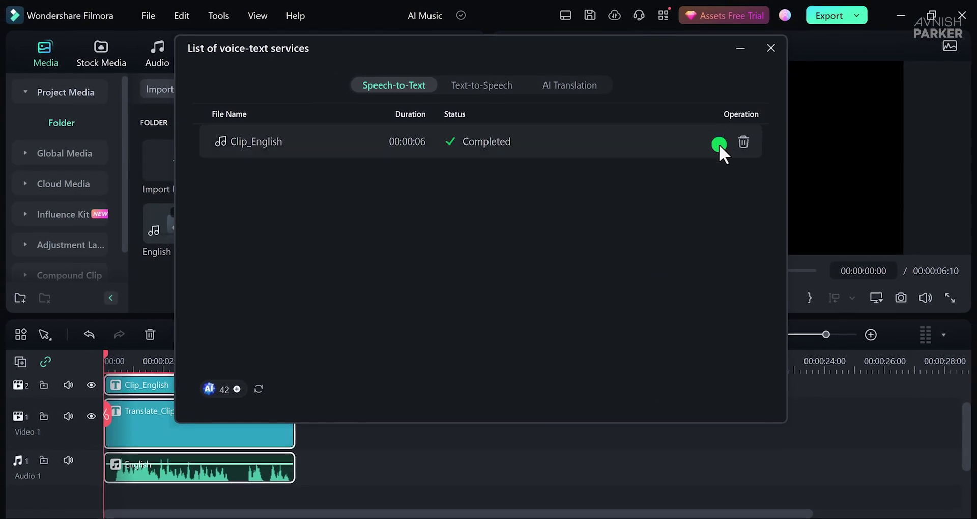
click(746, 48)
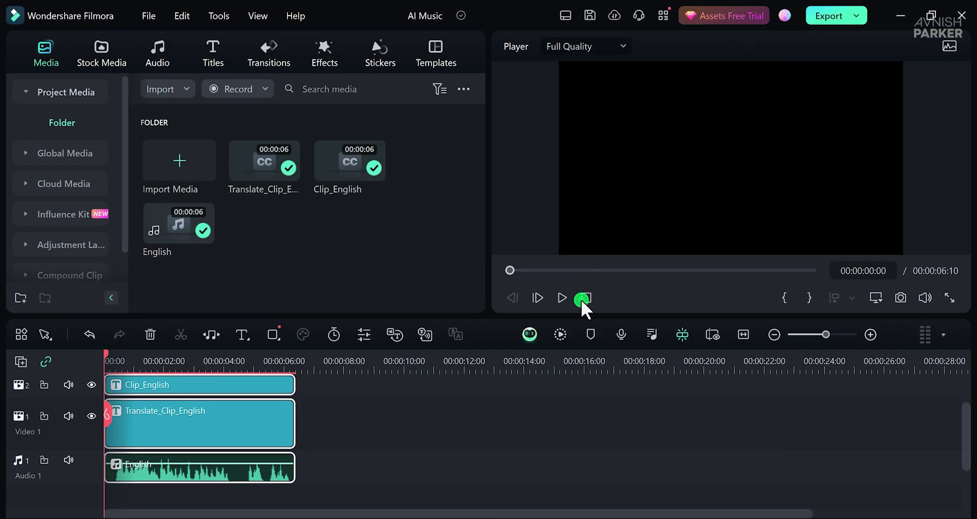
Step: Preview the generated subtitles, stopping at 00:00:03:09, and open the Clip_English subtitle file for editing
click(560, 298)
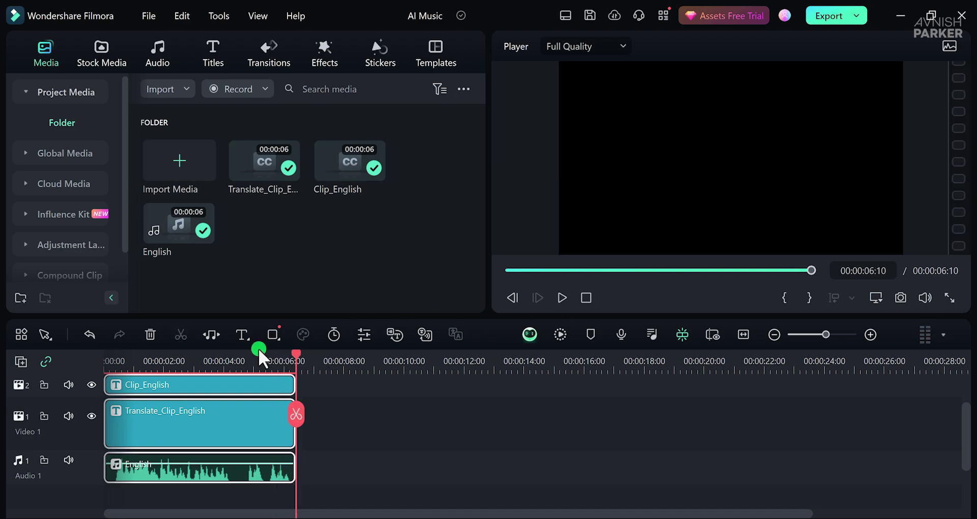
drag(254, 353, 204, 353)
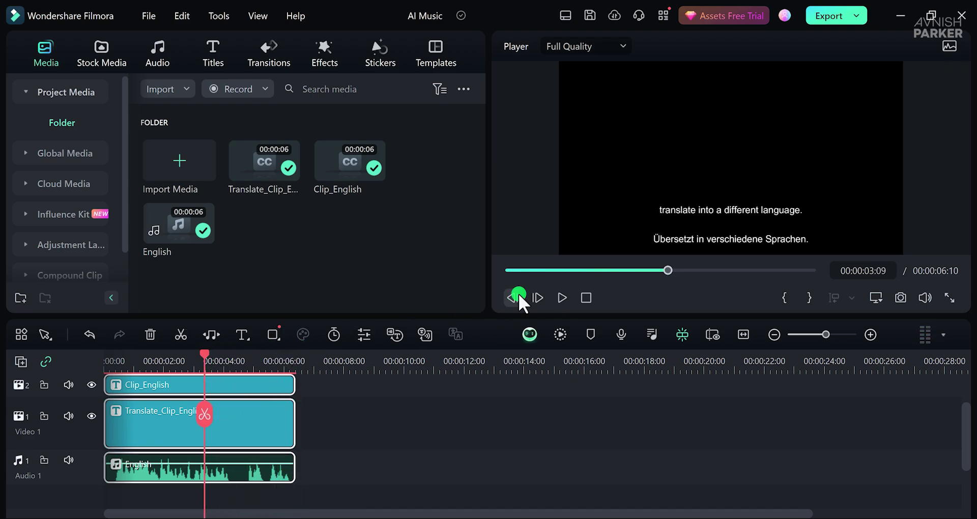
click(261, 410)
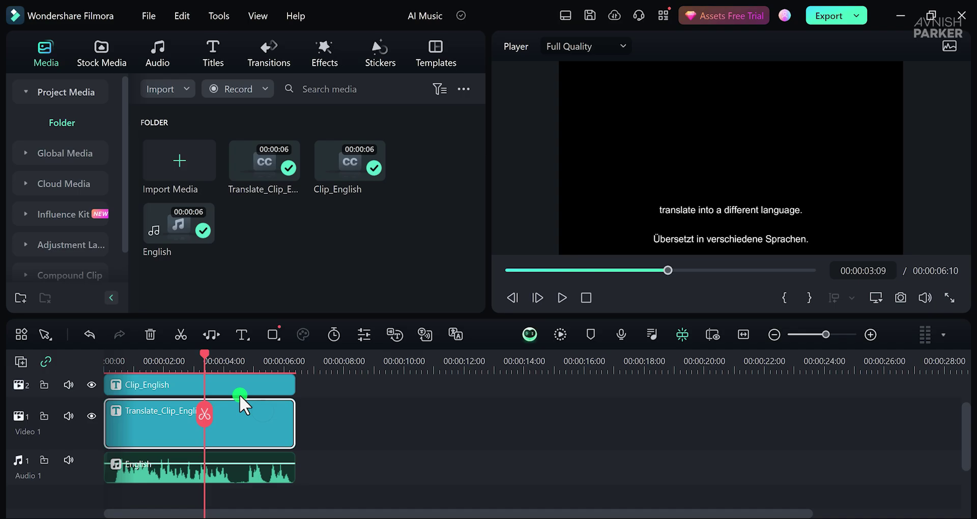
double_click(221, 381)
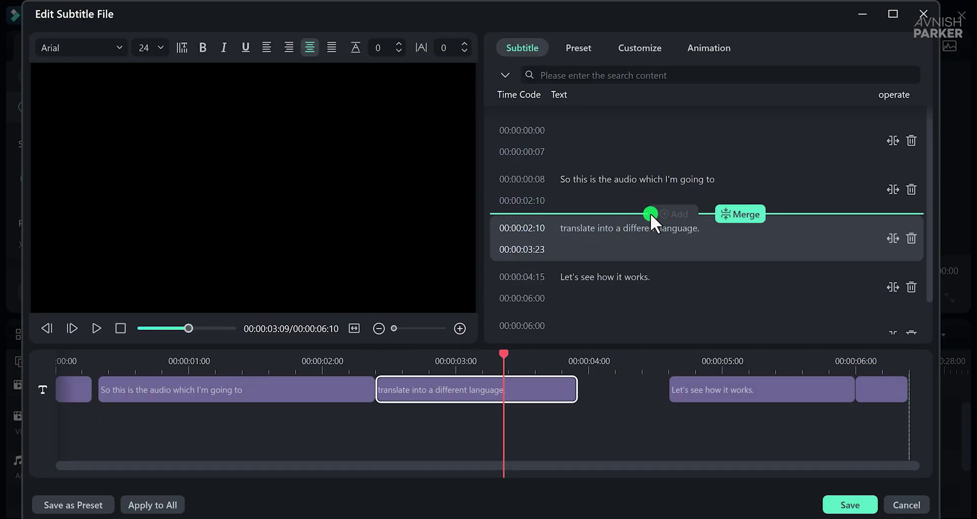
Step: Turn on a magenta color-fill background for the "Let's see how it works." subtitle
click(657, 277)
click(640, 47)
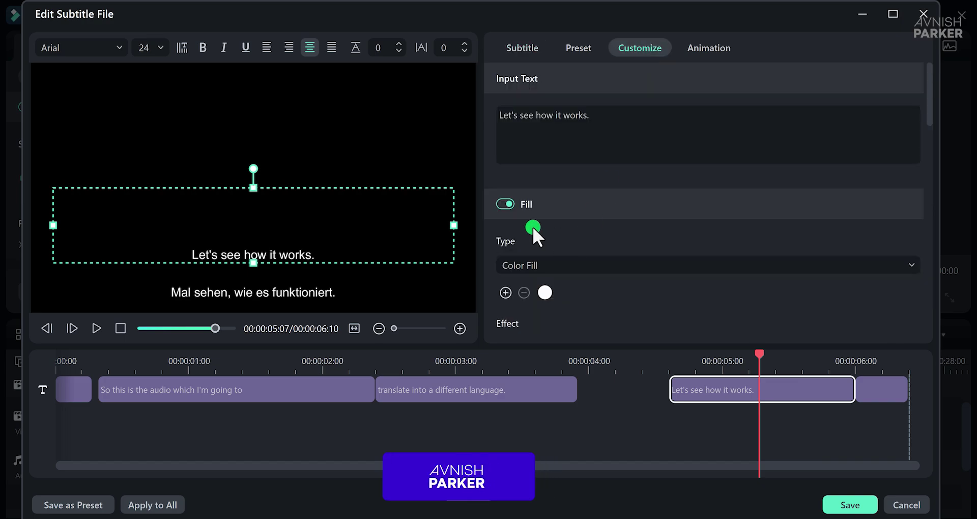
scroll(532, 226, down, 5)
click(505, 199)
click(509, 276)
click(551, 310)
scroll(529, 203, up, 3)
click(506, 82)
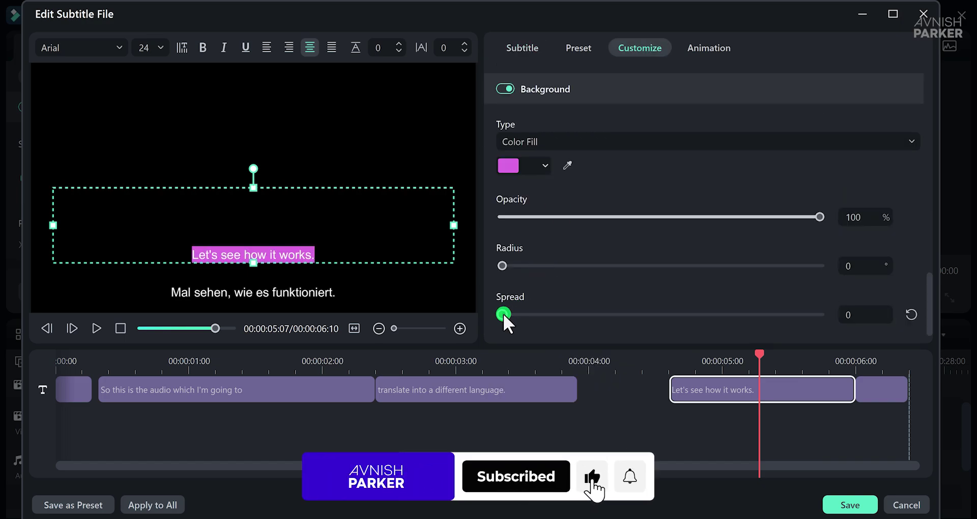
Step: Set the subtitle background's spread to 30 and radius to 16, reduce the font size to 18, and move the playhead to 00:00:04:24
drag(503, 315, 597, 314)
drag(503, 265, 558, 266)
click(143, 47)
click(150, 90)
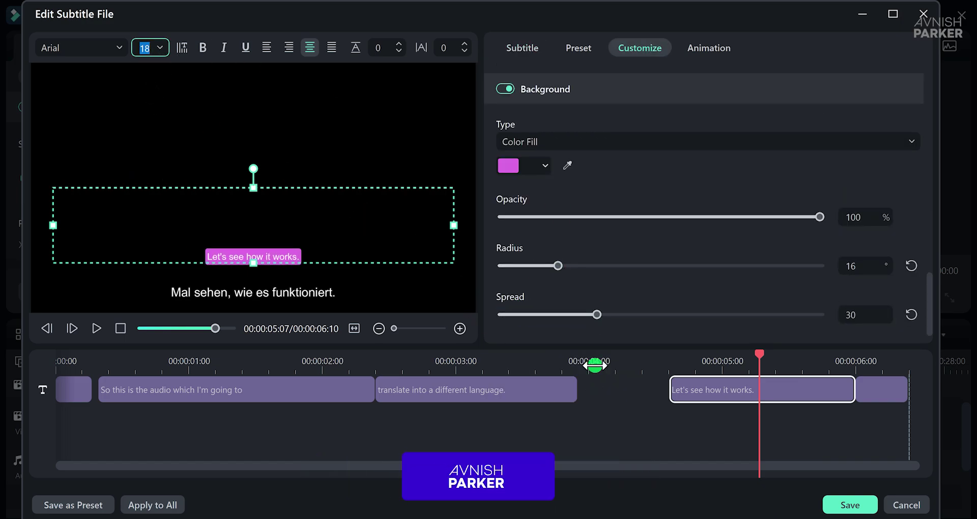
click(700, 390)
click(716, 391)
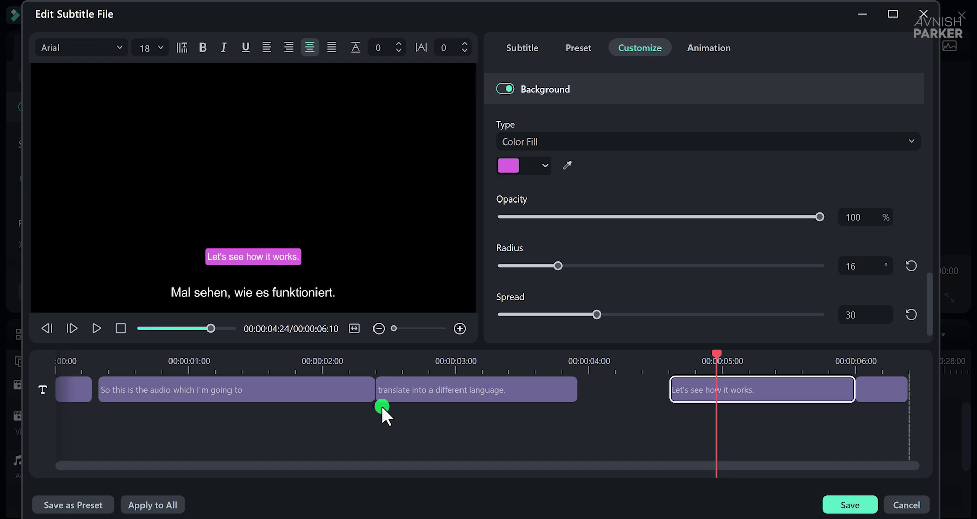
Step: Save the subtitle style as a custom preset named "SRT Preset"
click(108, 505)
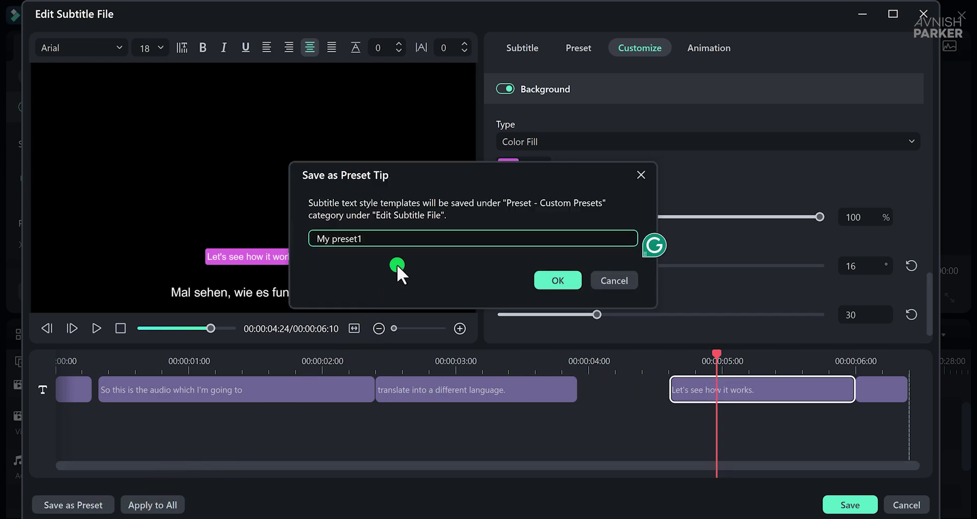
key(ctrl+a)
text(SRT Preset)
click(555, 281)
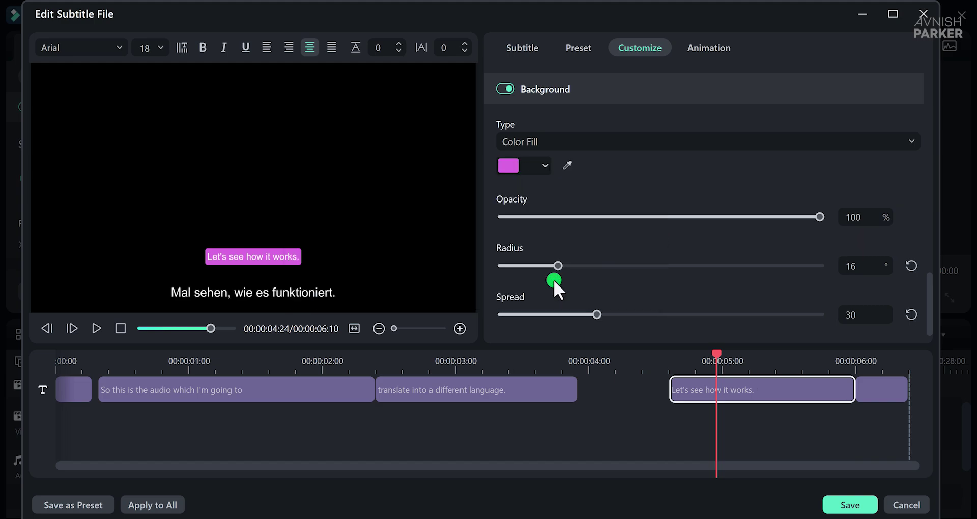
Step: Apply the magenta background style to all English subtitles and scrub through the timeline to check them
click(153, 506)
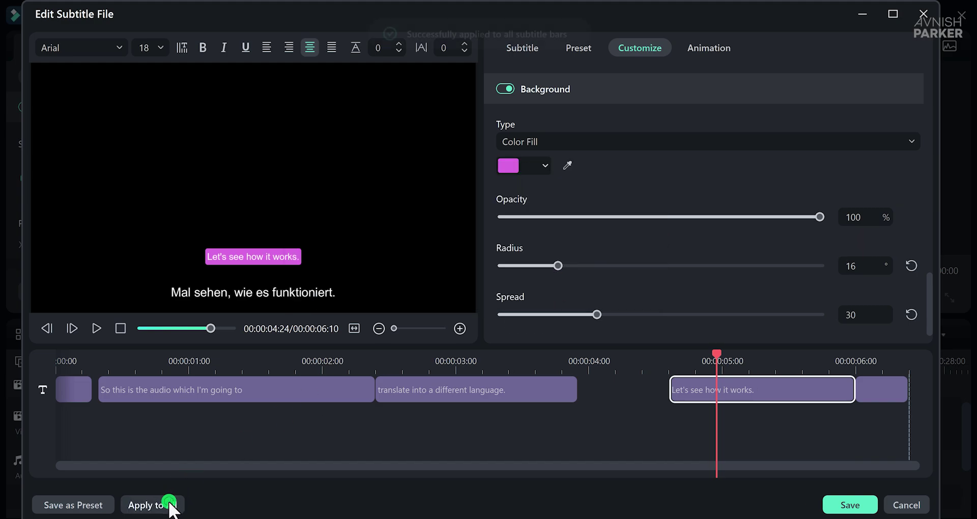
click(426, 367)
drag(429, 353, 262, 321)
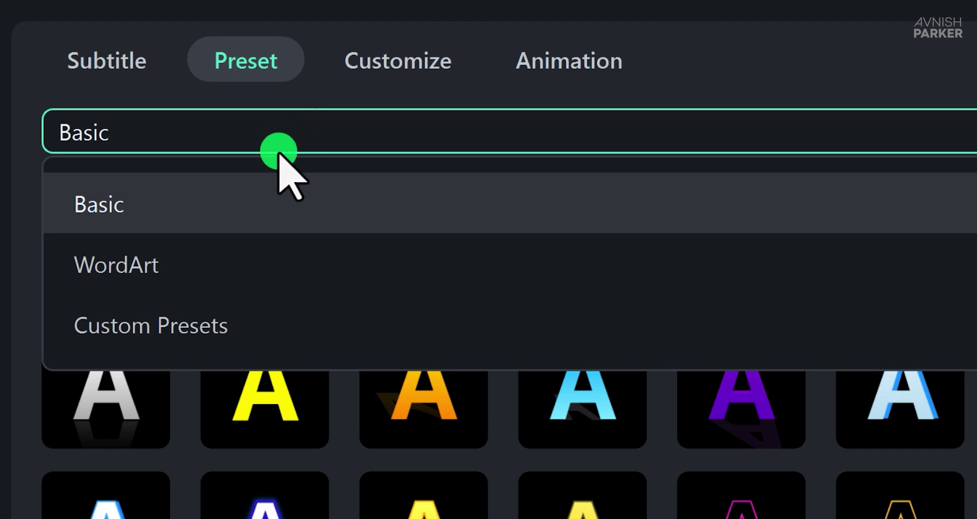
Step: Apply the custom SRT Preset to the "Übersetzt in verschiedene Sprachen." subtitle and extend the style to all German subtitles
click(240, 303)
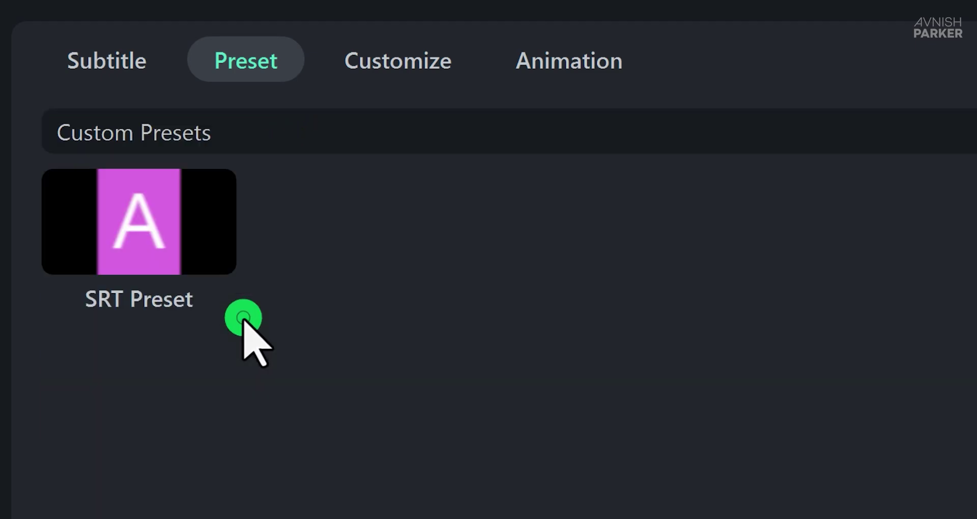
click(164, 247)
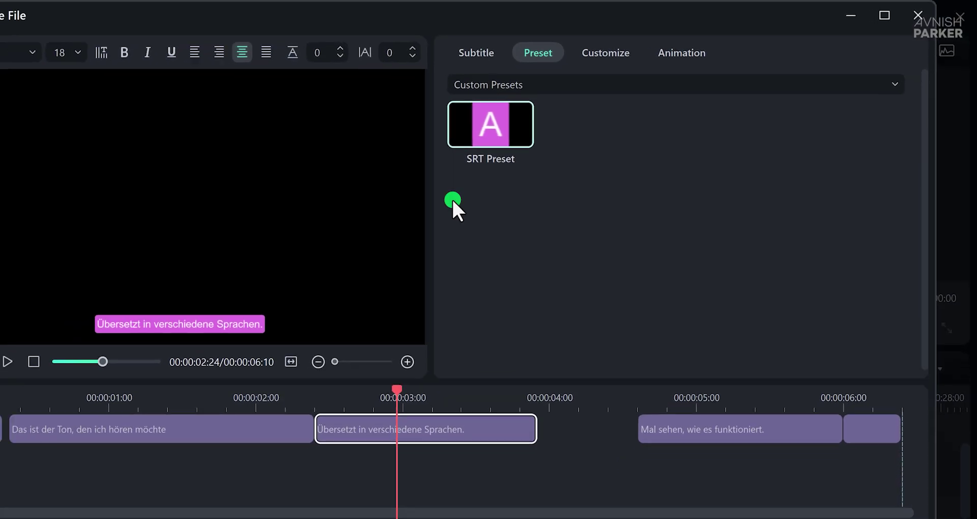
click(176, 504)
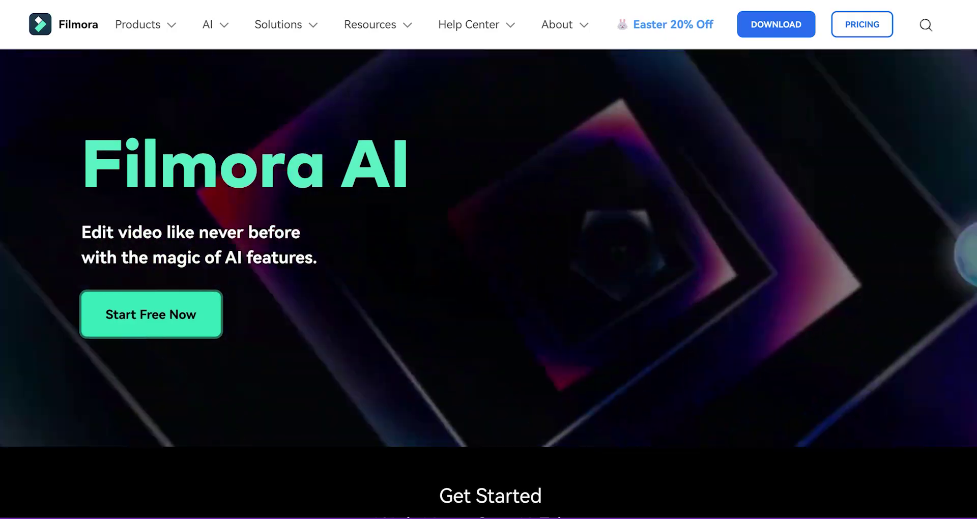